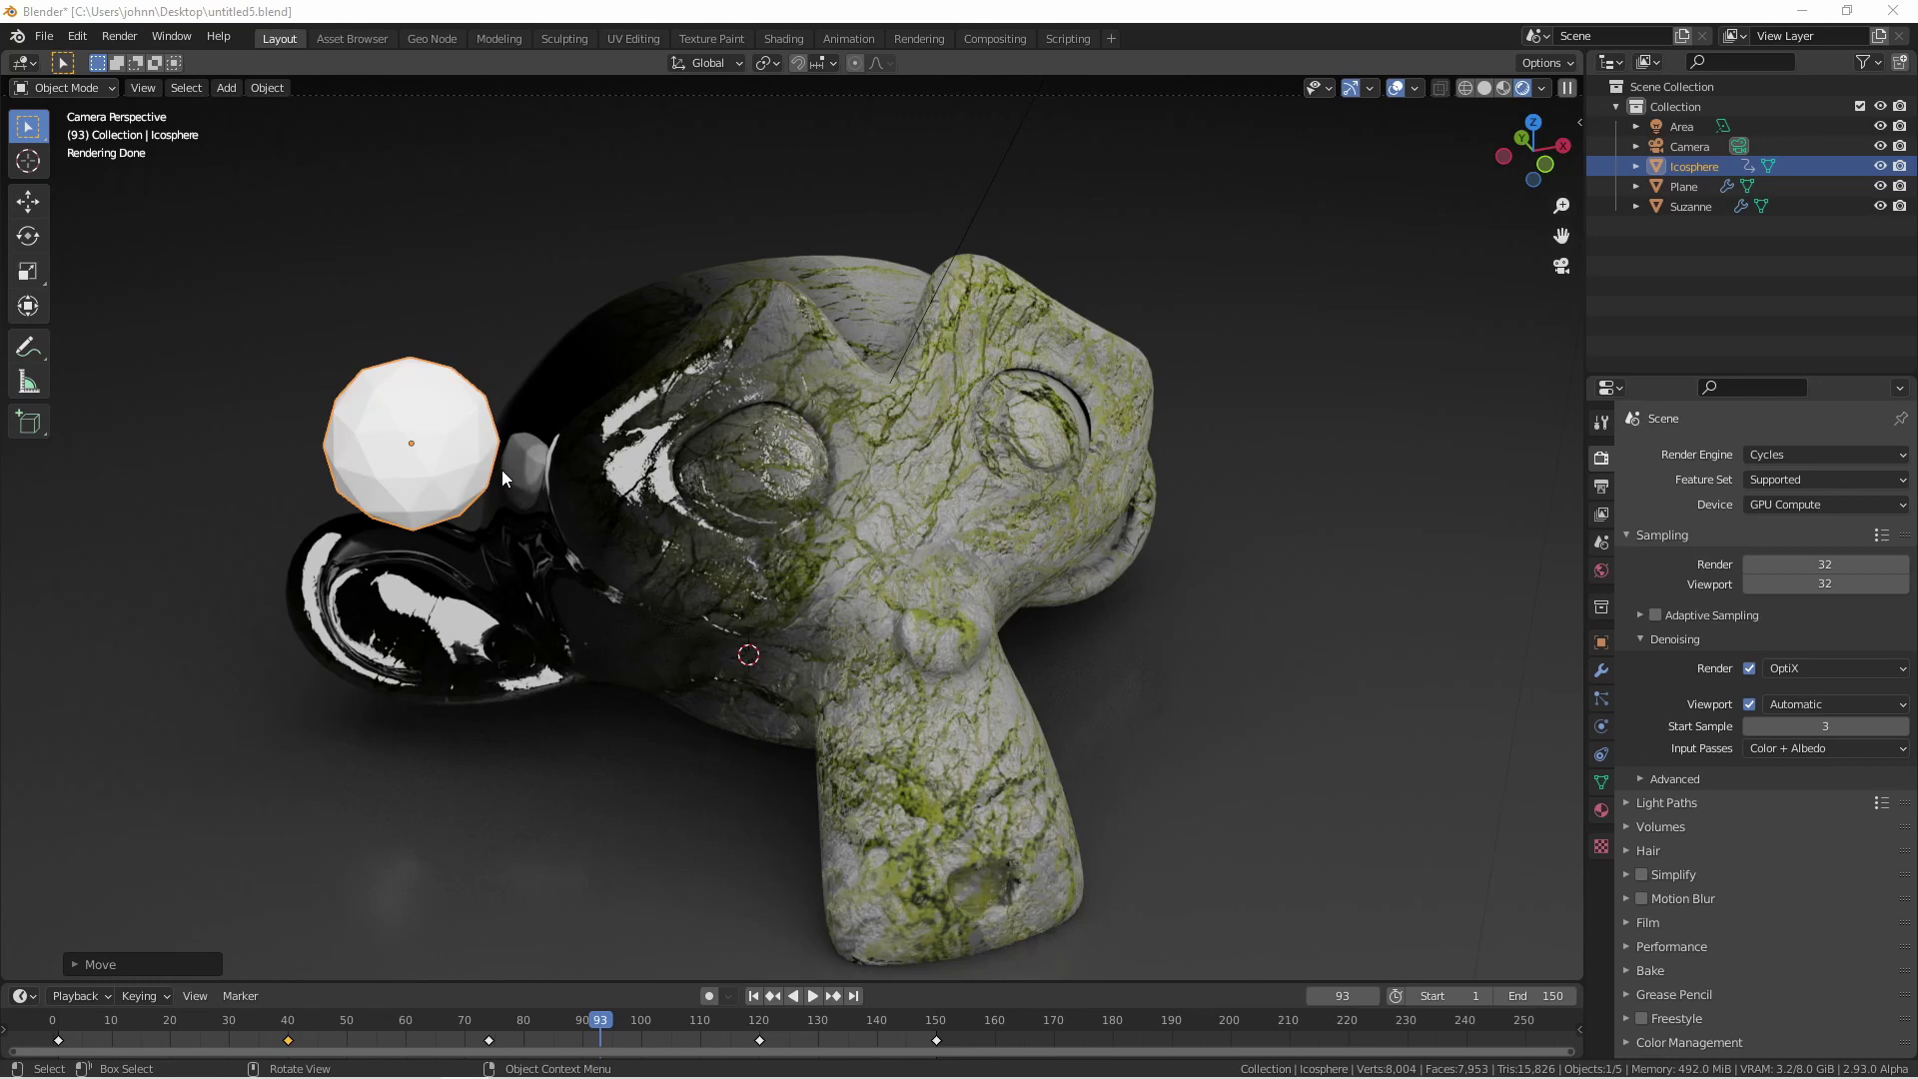
Move the icosphere from beside Suzanne's ear across to the open floor on the other side of the head.
{"action": "left_click", "coordinate": [385, 442]}
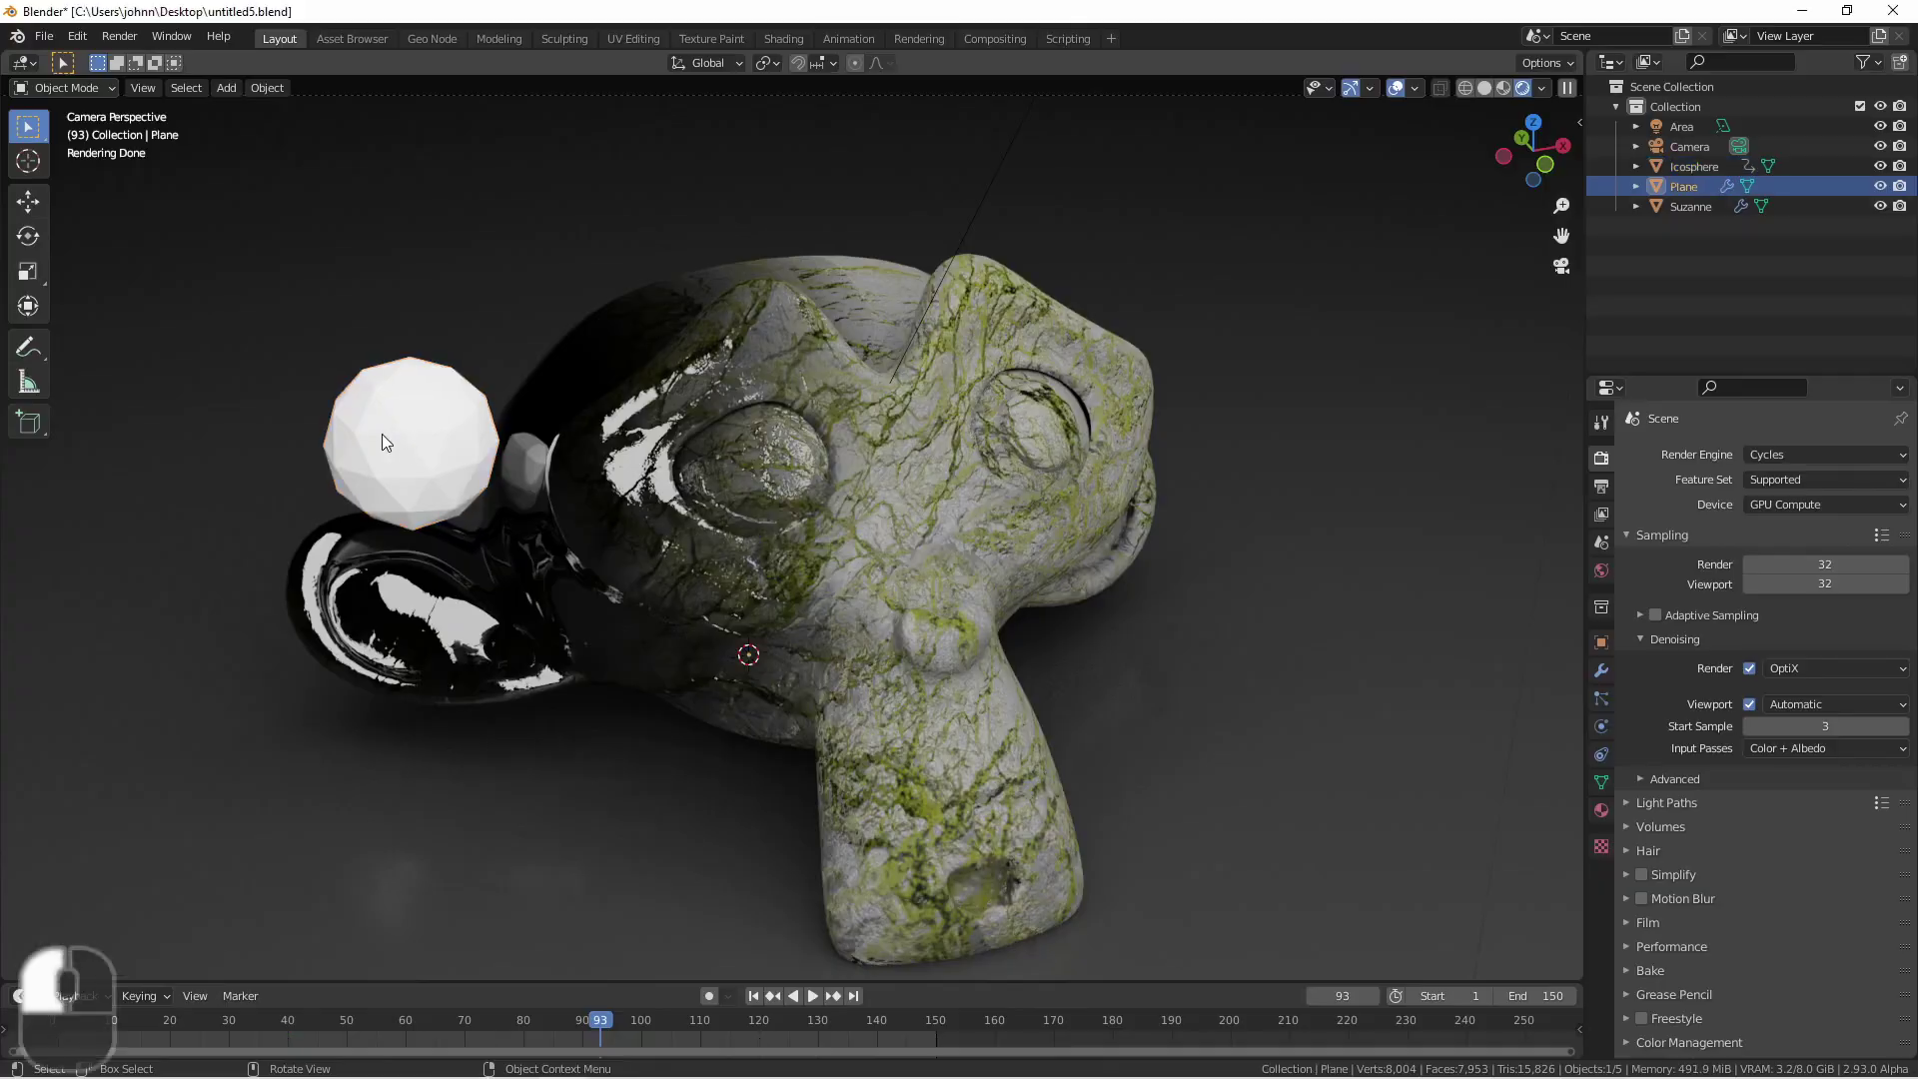
{"action": "left_click", "coordinate": [384, 440]}
{"action": "key", "text": "g"}
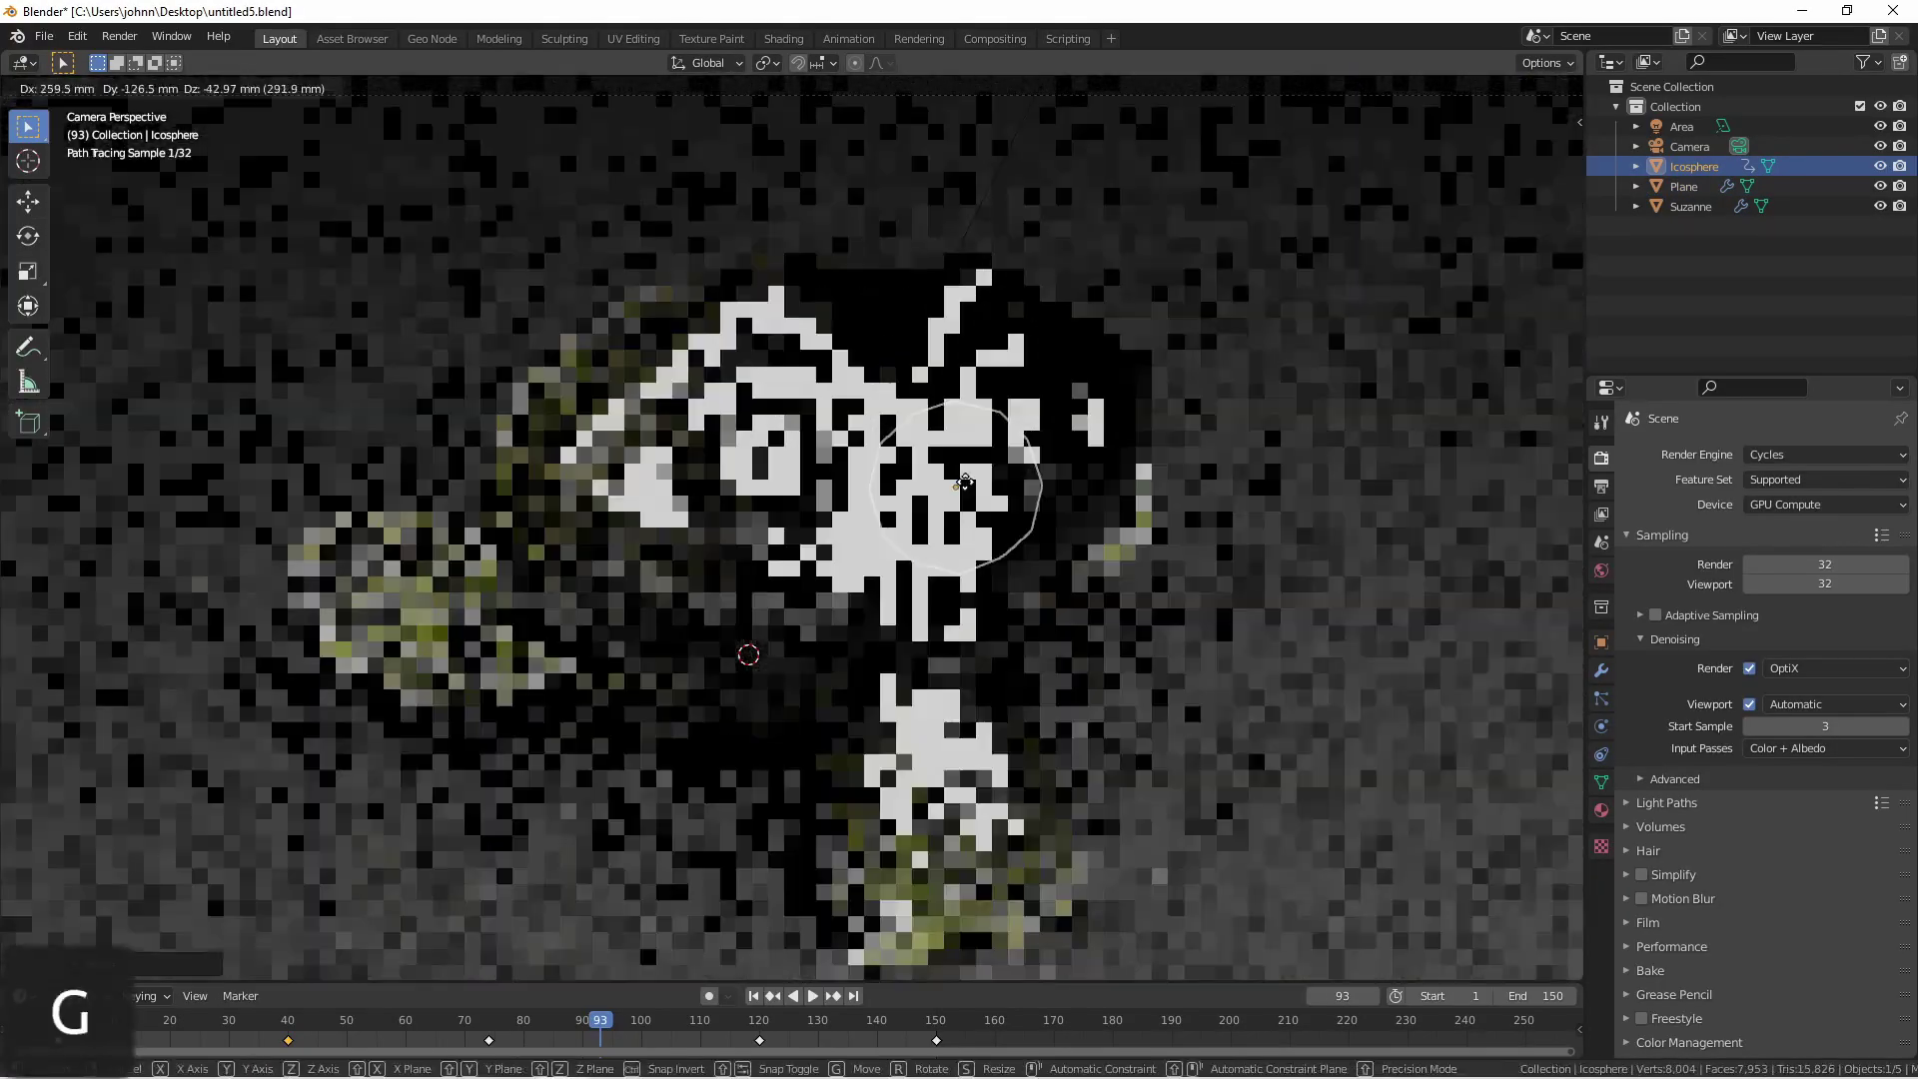
{"action": "left_click", "coordinate": [1107, 514]}
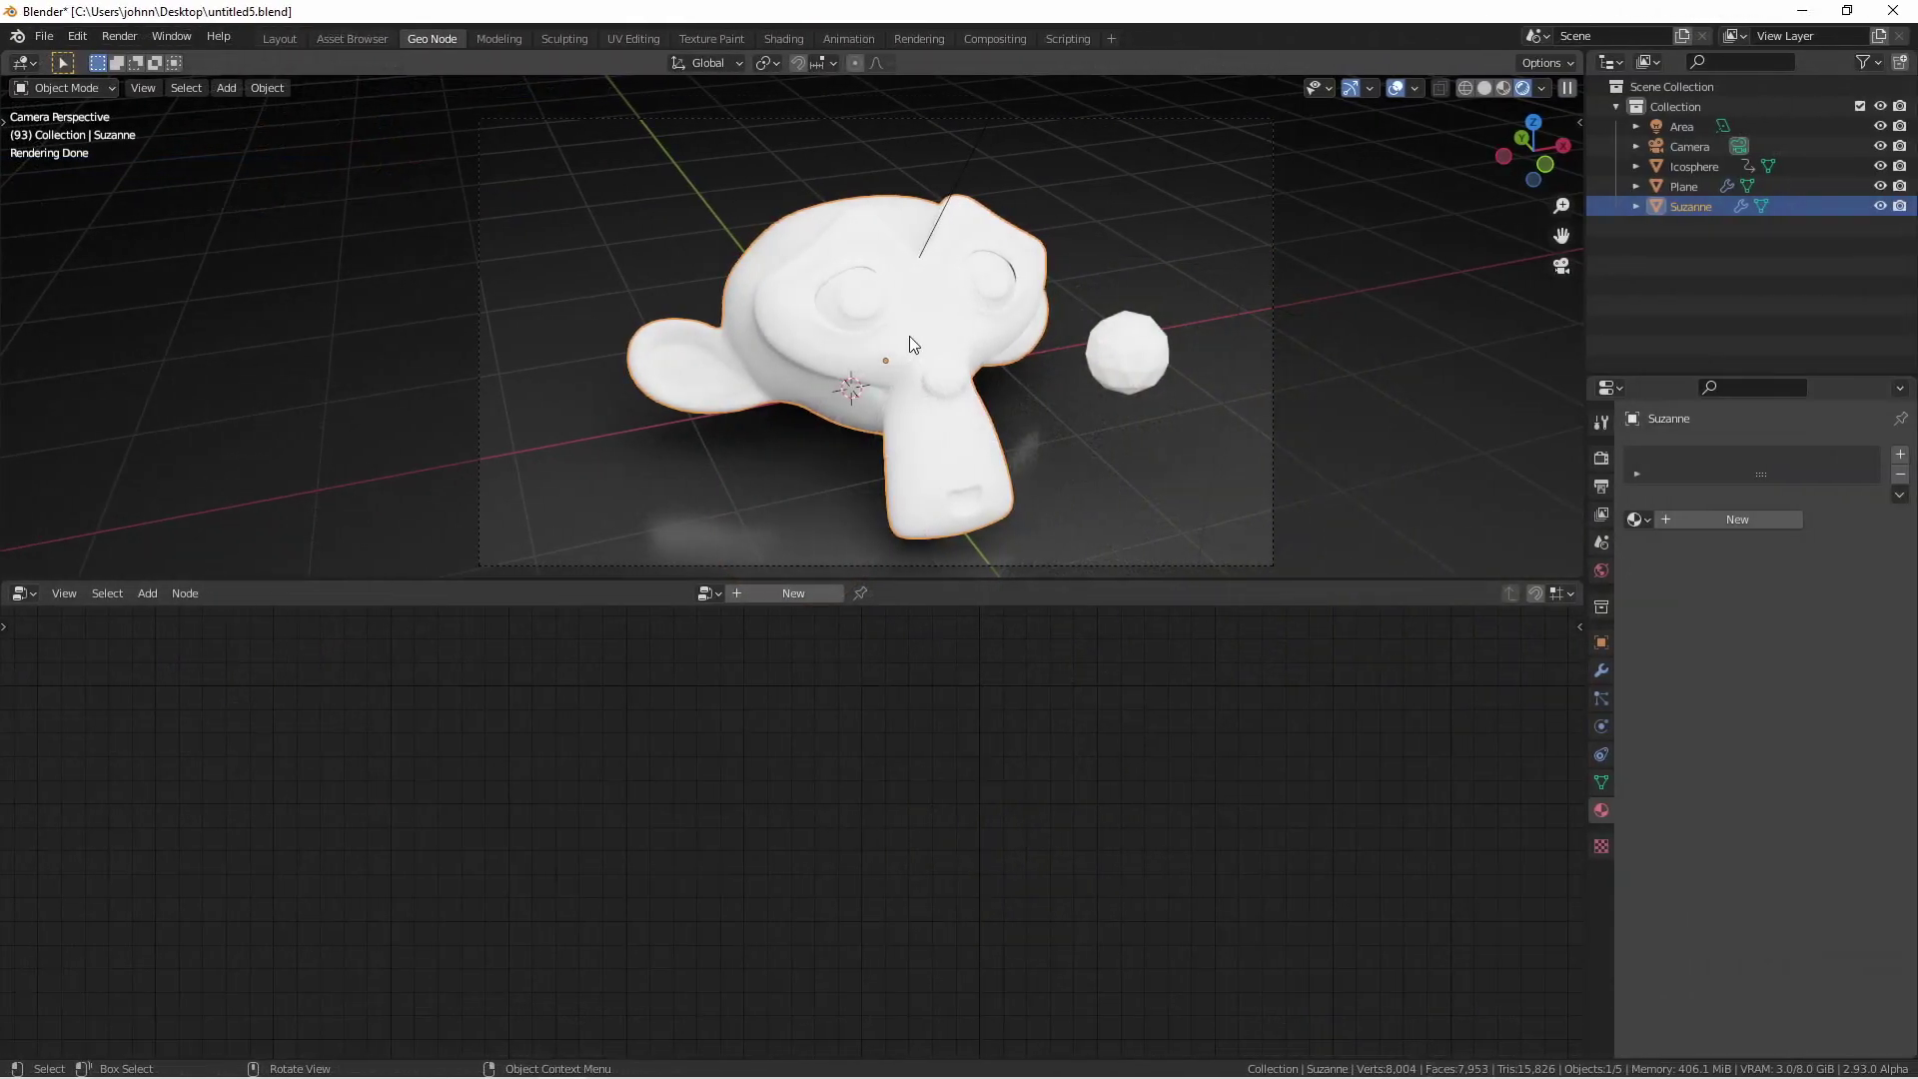
Create a geometry node tree for Suzanne and insert an Attribute Proximity node between Group Input and Group Output.
{"action": "left_click", "coordinate": [813, 591]}
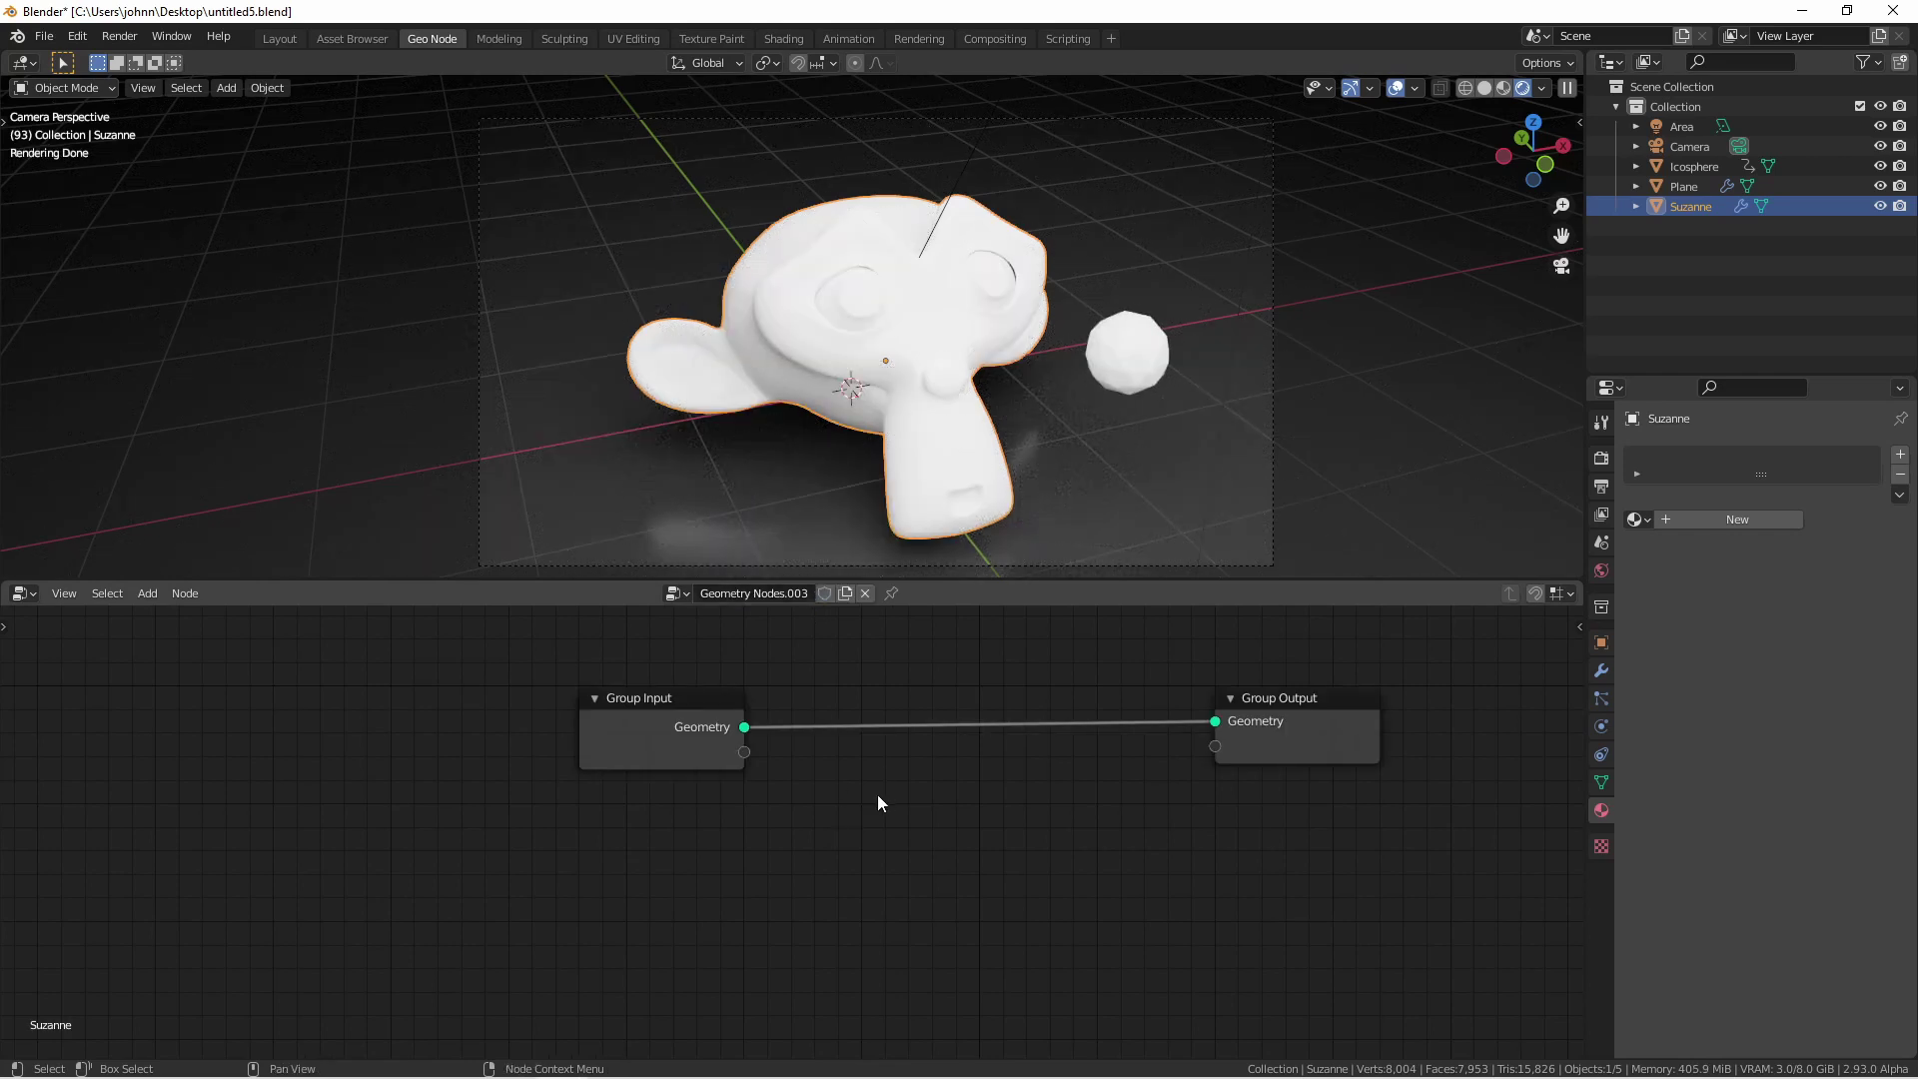
{"action": "key", "text": "shift+a"}
{"action": "mouse_move", "coordinate": [799, 735]}
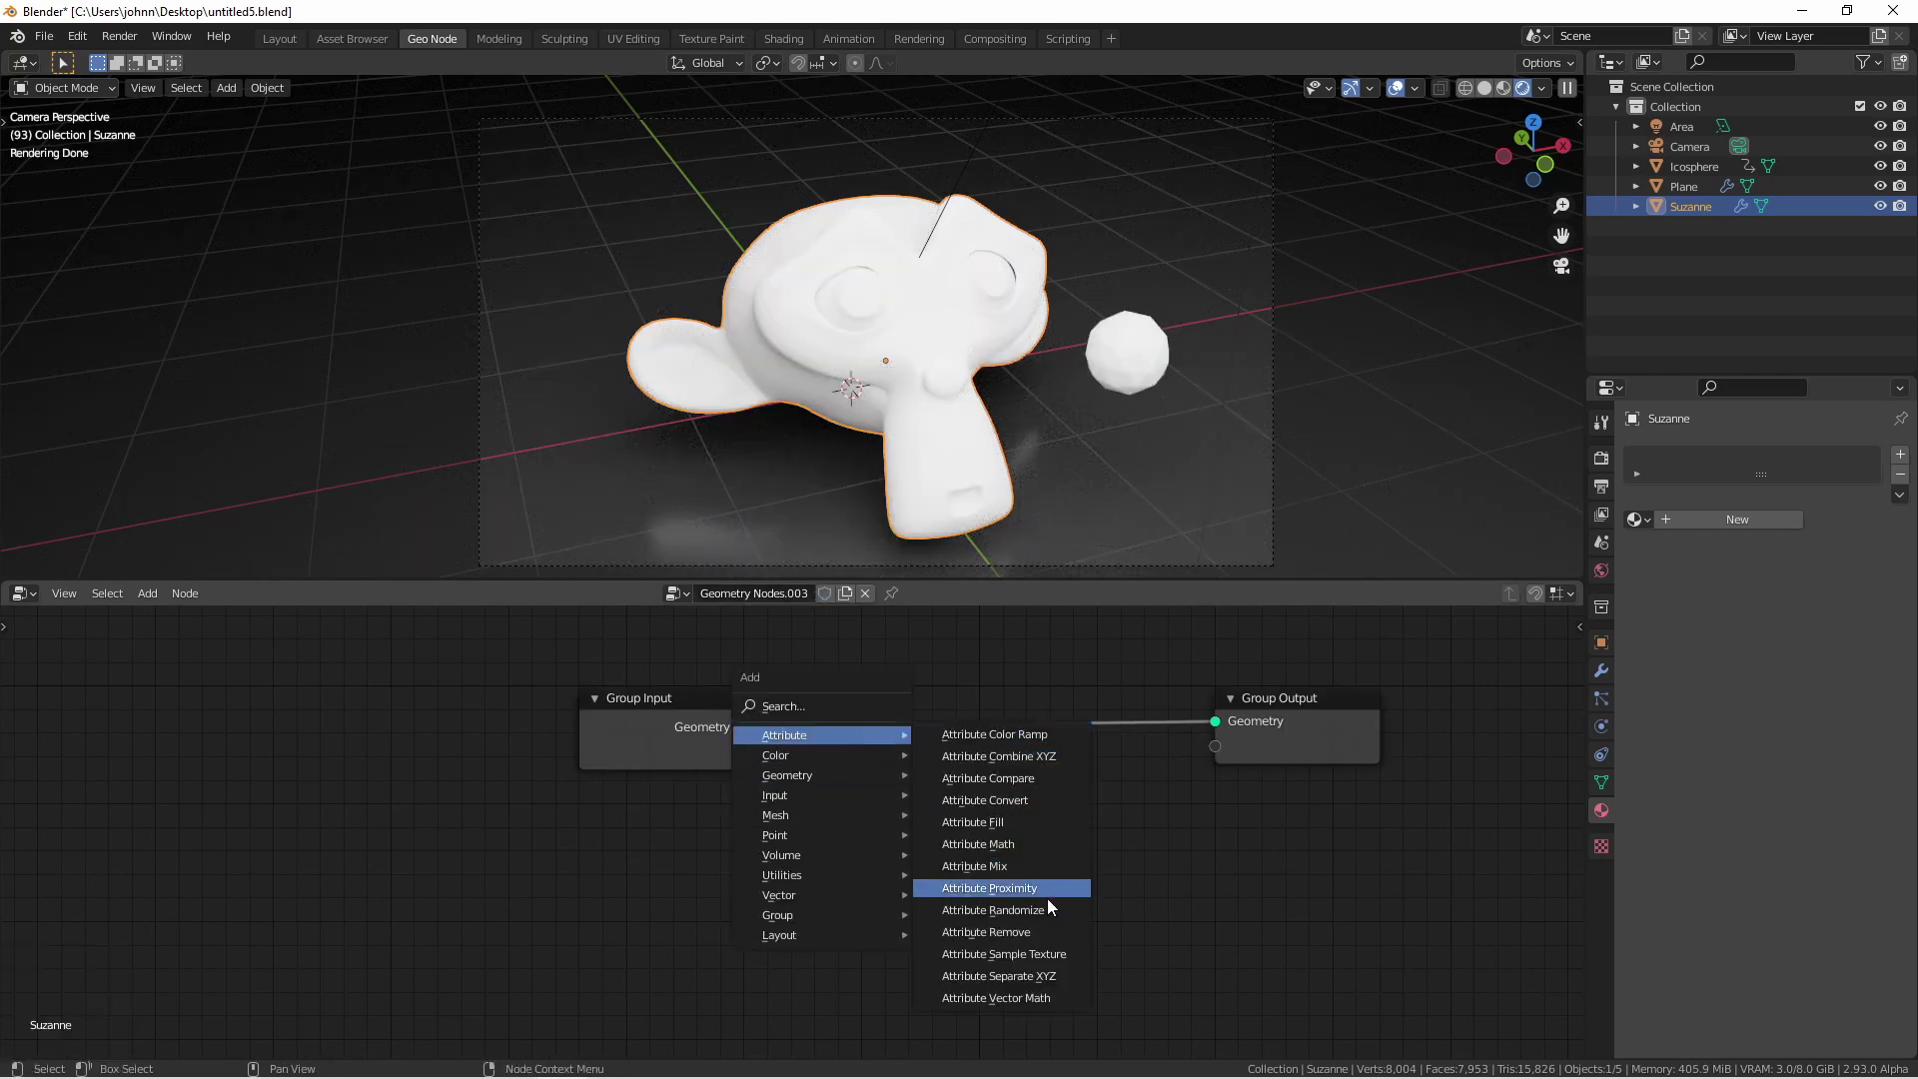
{"action": "left_click", "coordinate": [1047, 897]}
{"action": "left_click", "coordinate": [993, 764]}
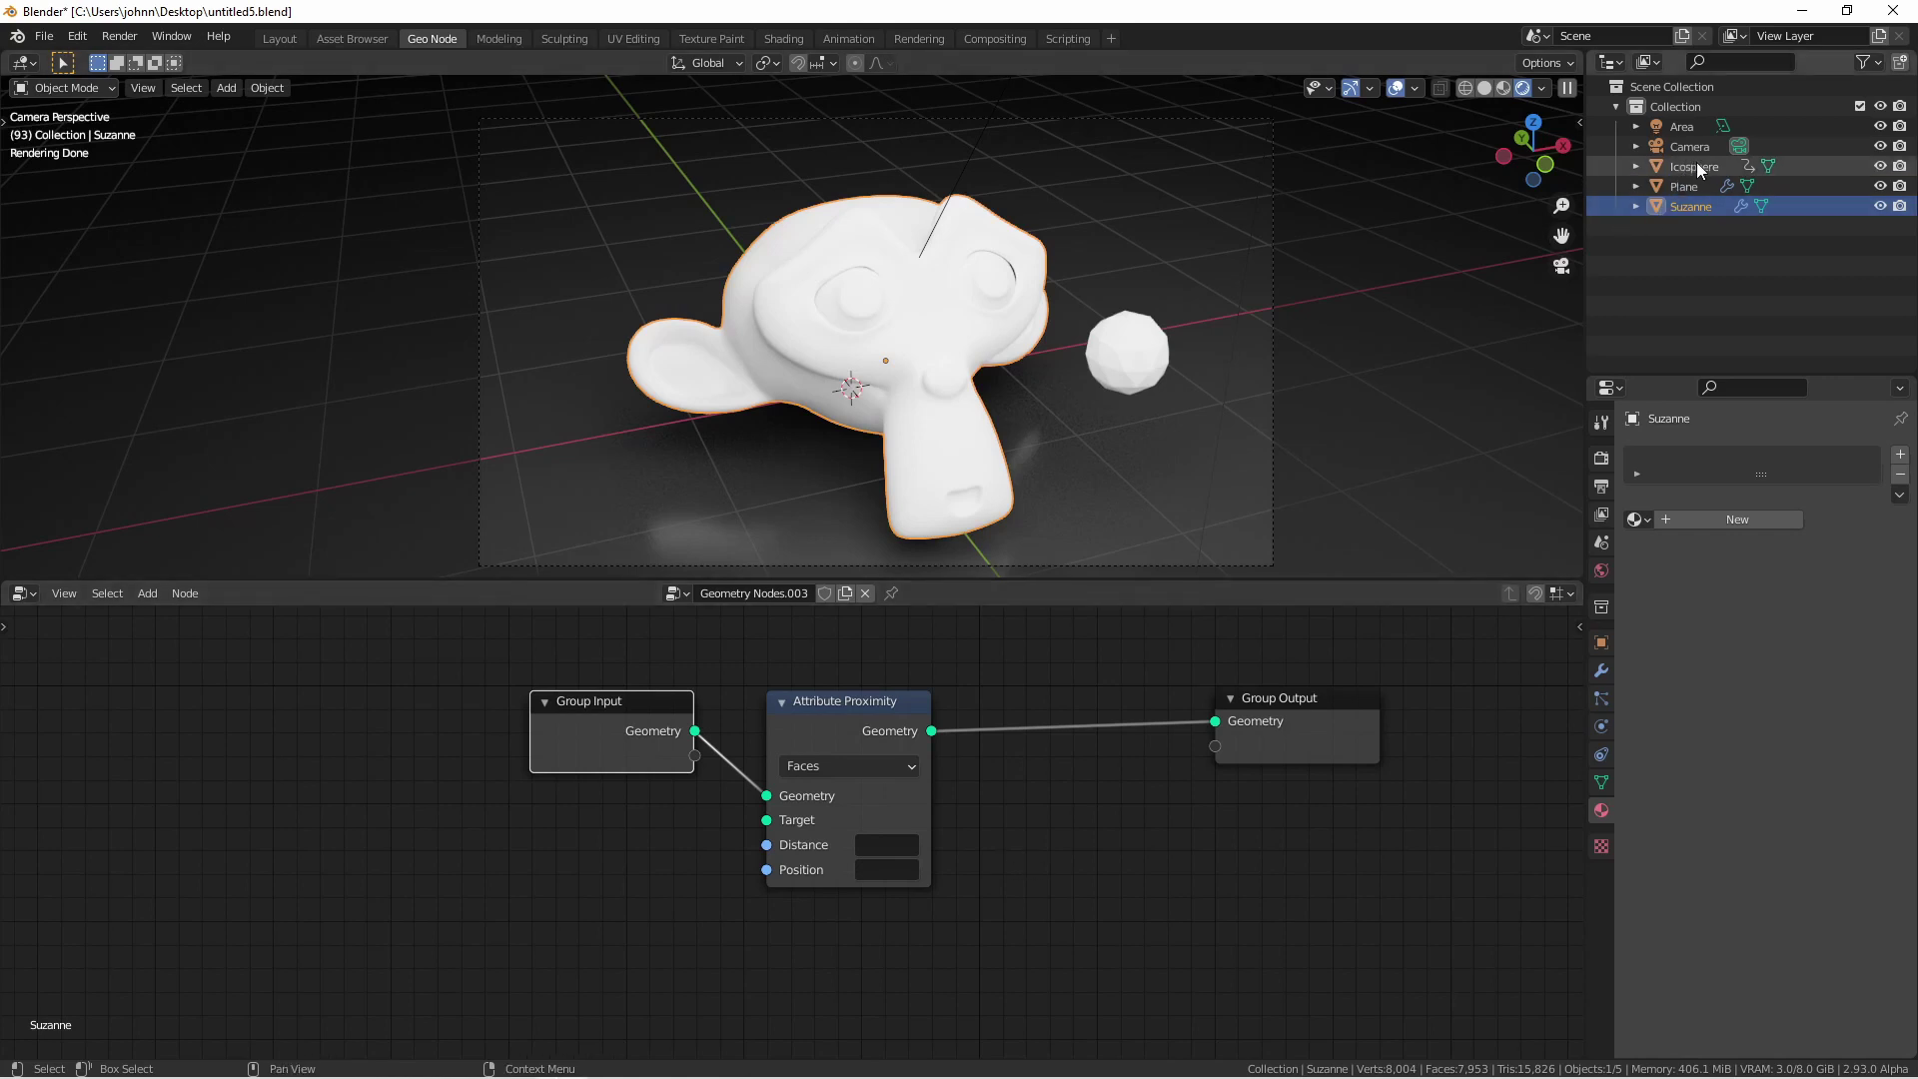
Add an Object Info node for the Icosphere, set it to Relative, and connect its Geometry to the Attribute Proximity Target.
{"action": "left_click_drag", "start_coordinate": [1696, 162], "coordinate": [564, 867]}
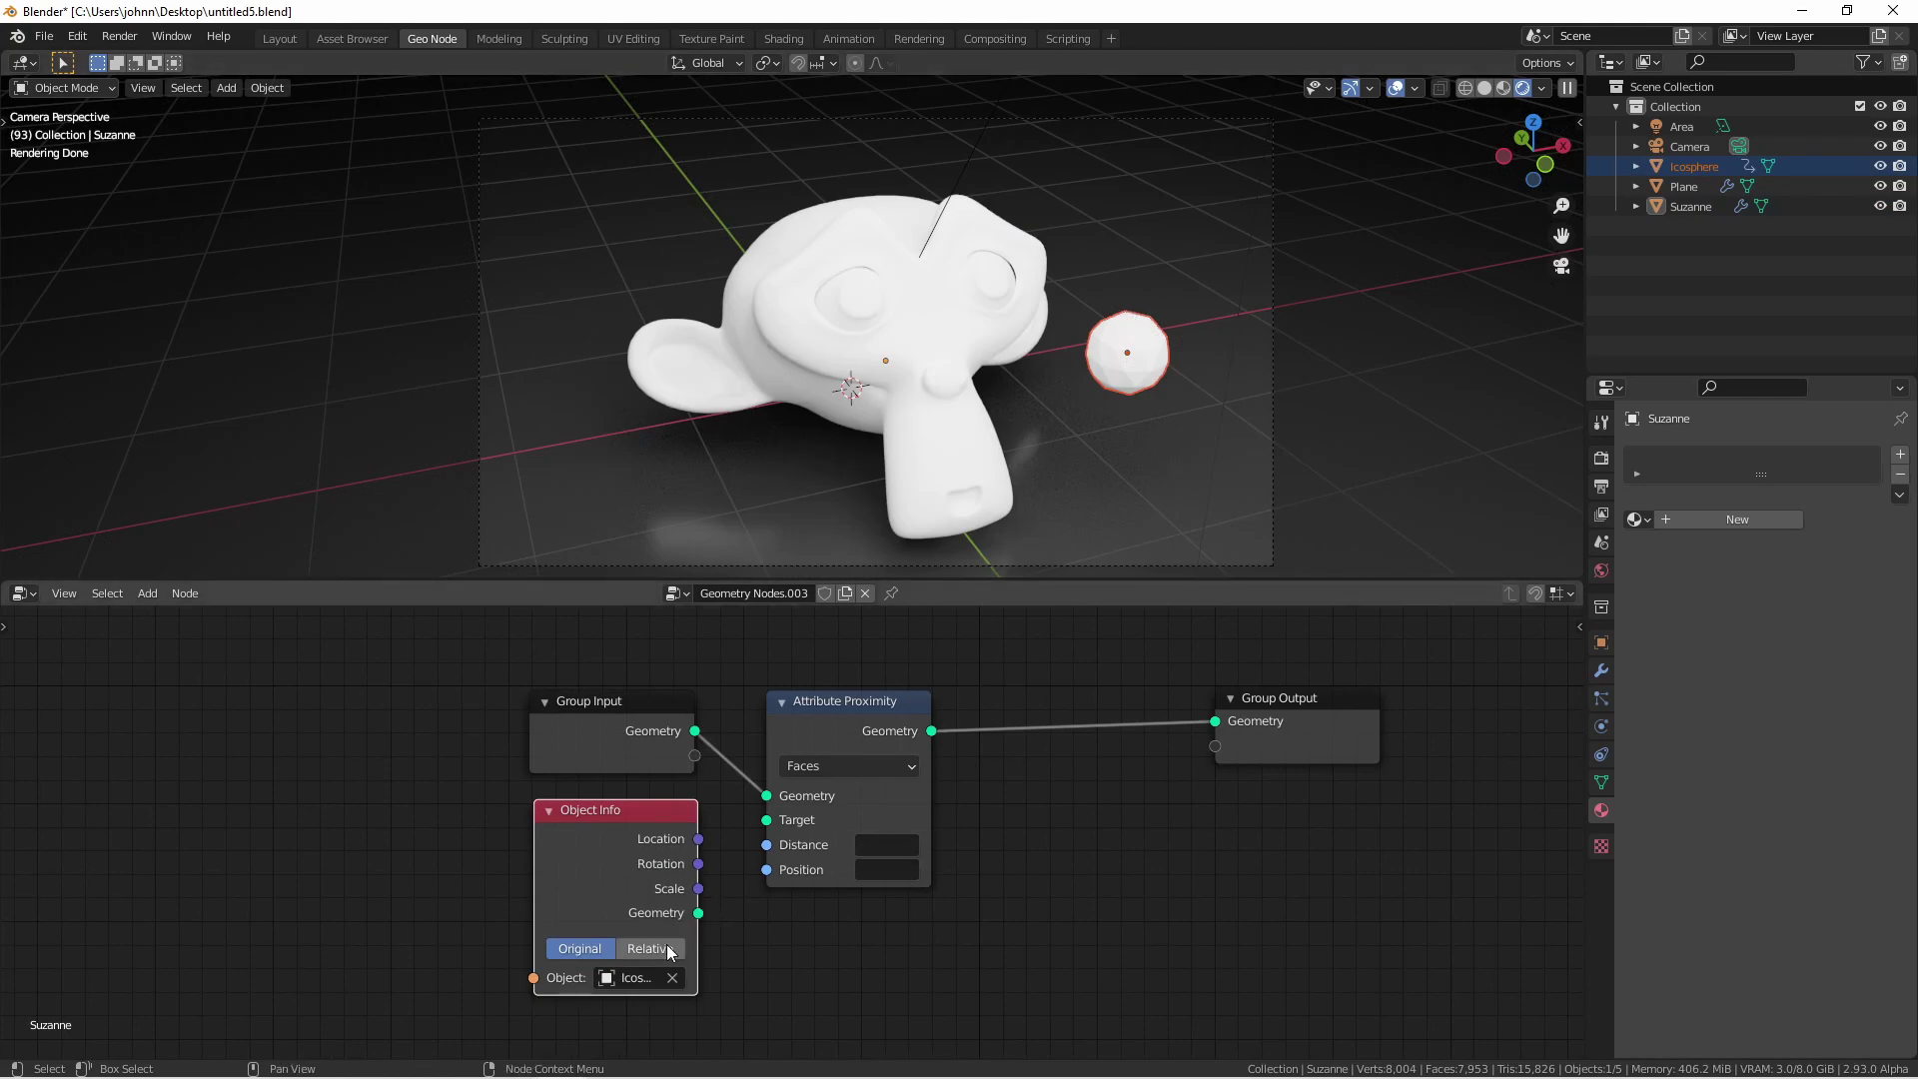
{"action": "left_click", "coordinate": [652, 948]}
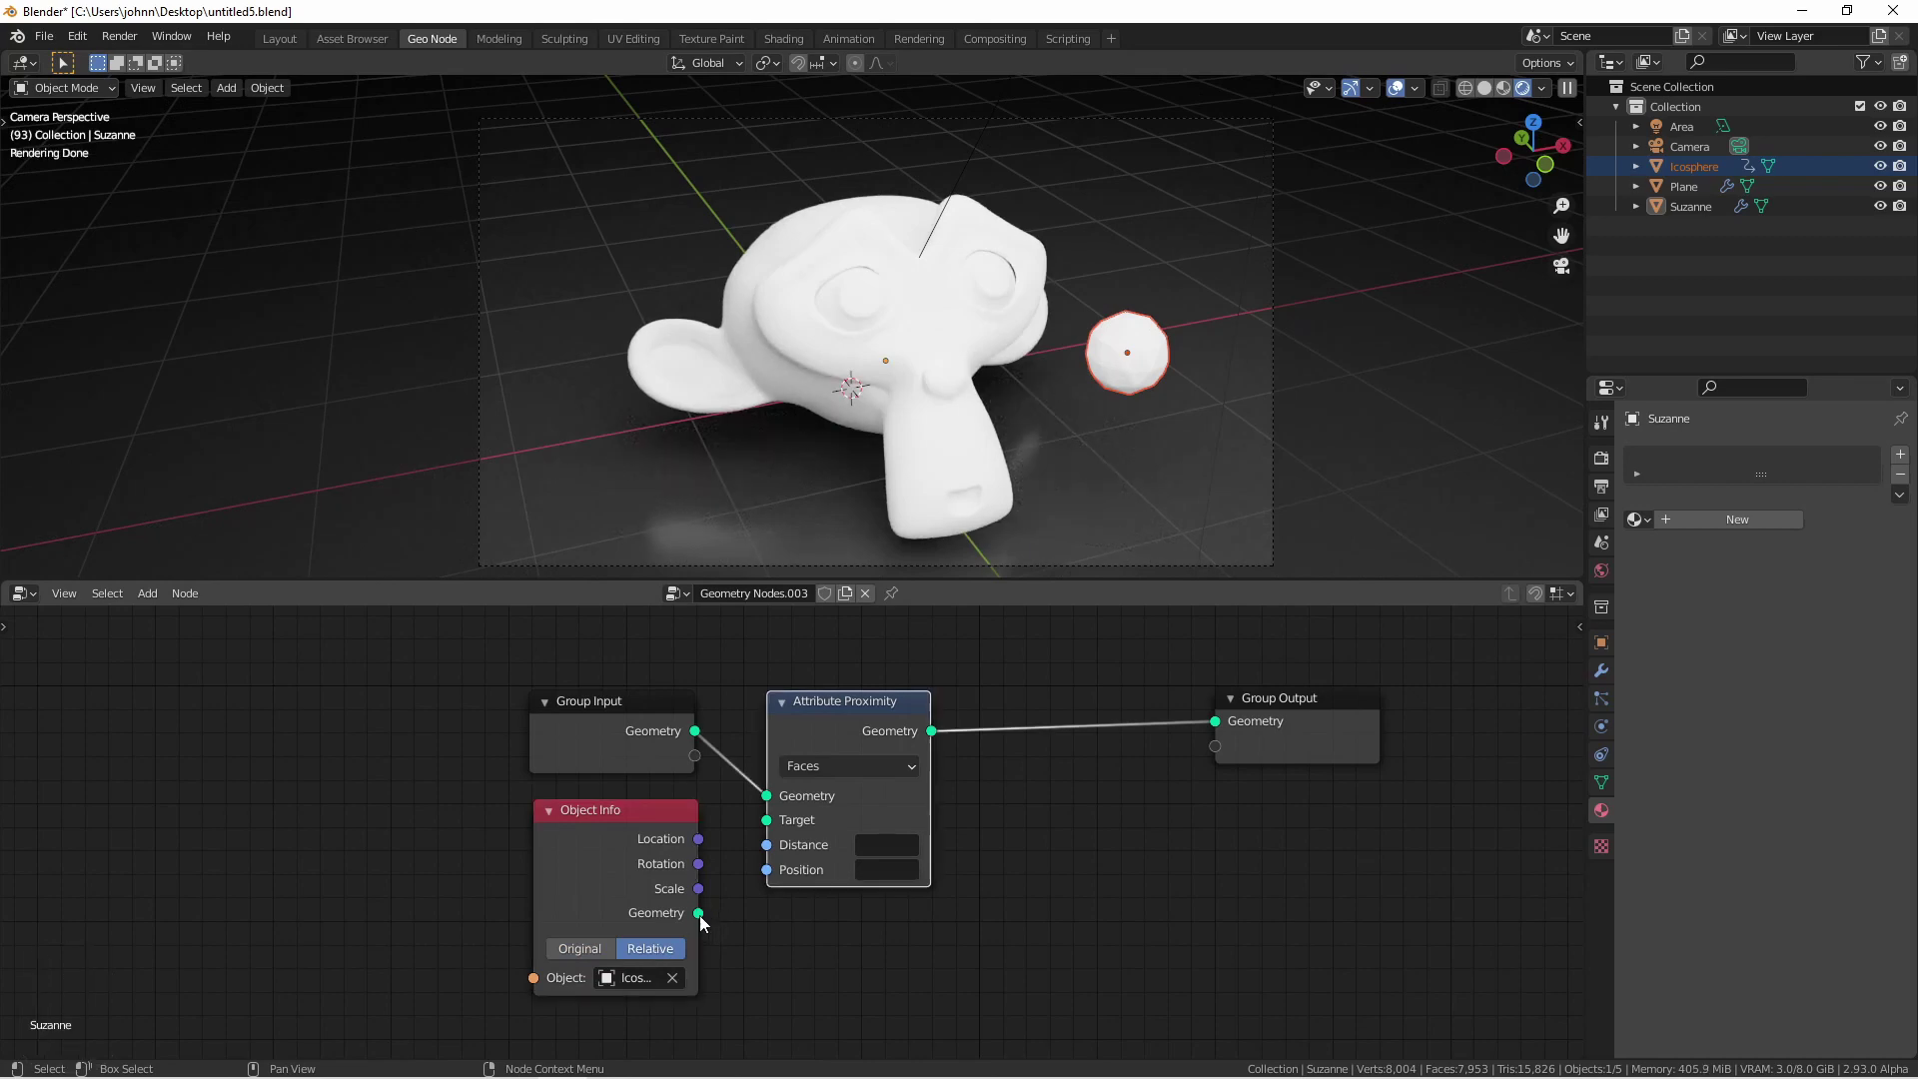
{"action": "left_click_drag", "start_coordinate": [699, 913], "coordinate": [766, 819]}
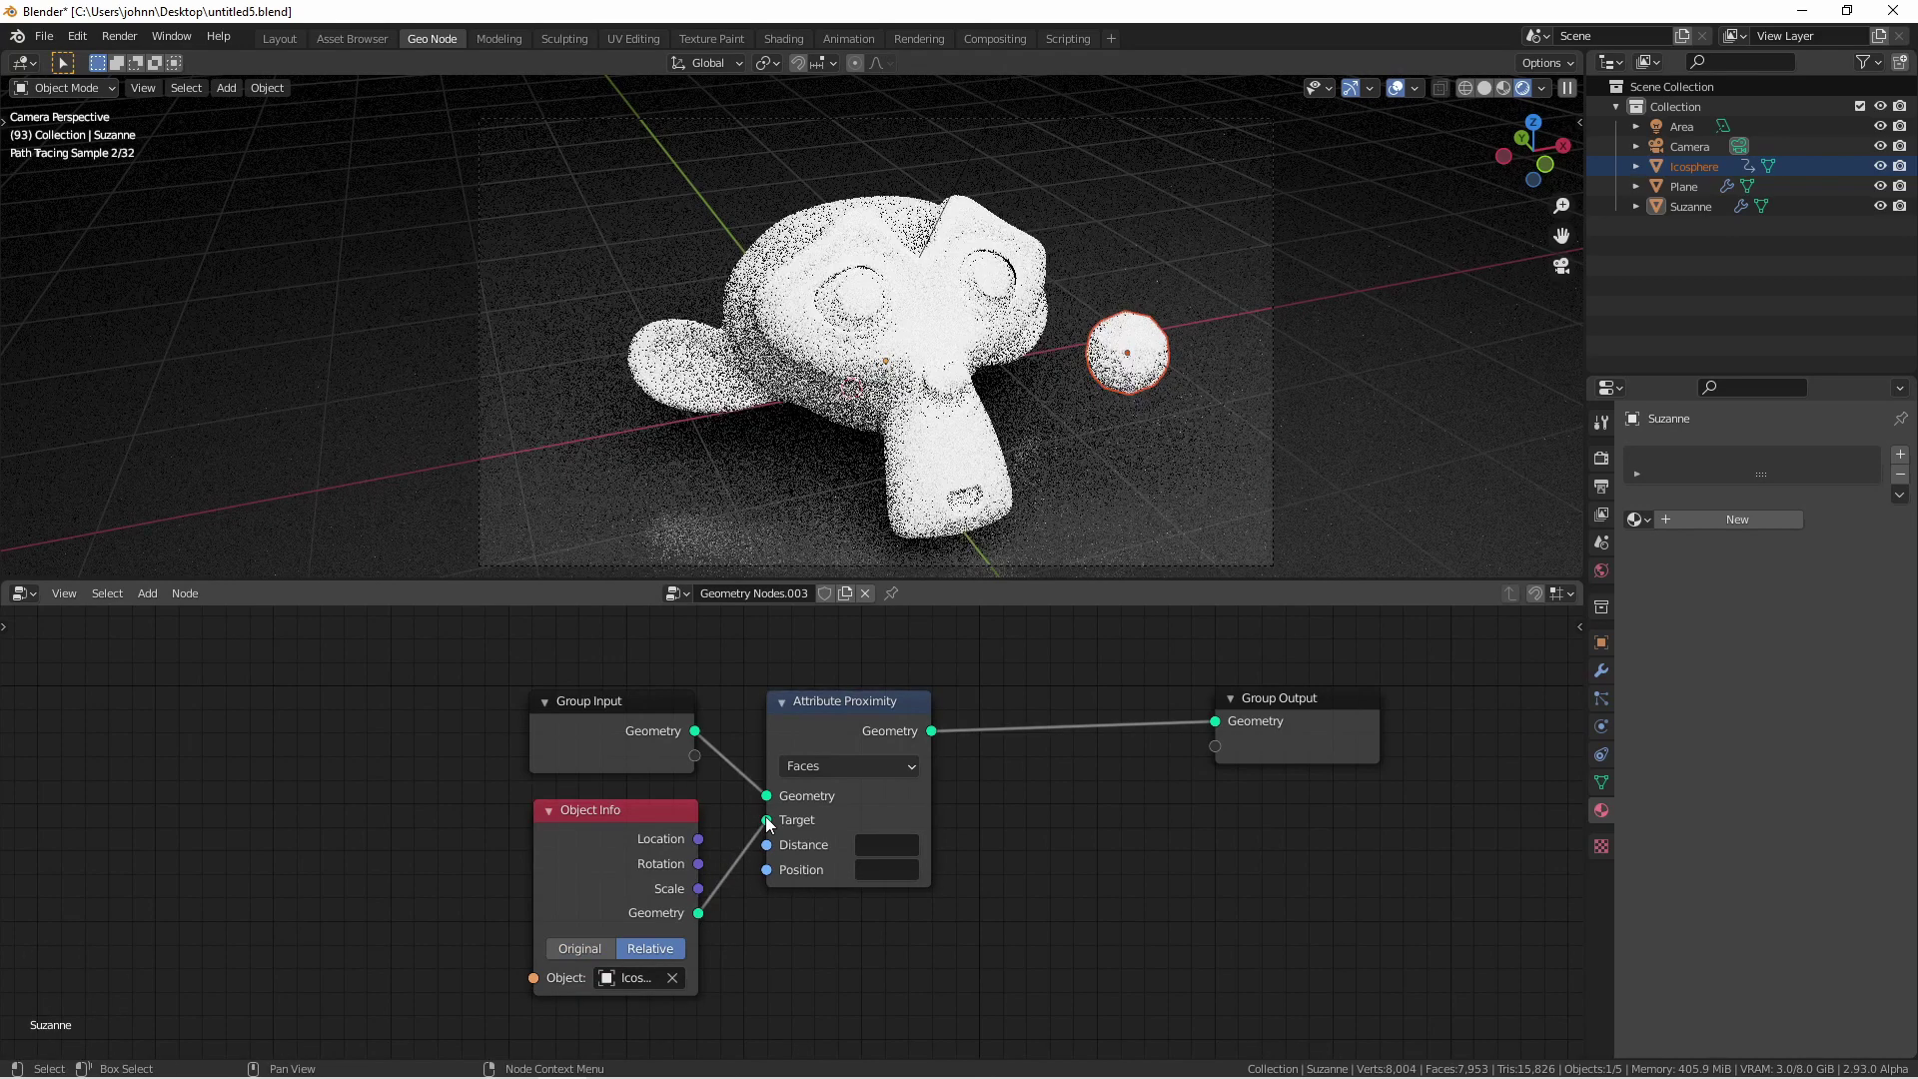
Name the Attribute Proximity node's Distance attribute D.
{"action": "left_click", "coordinate": [897, 848]}
{"action": "type", "text": "D"}
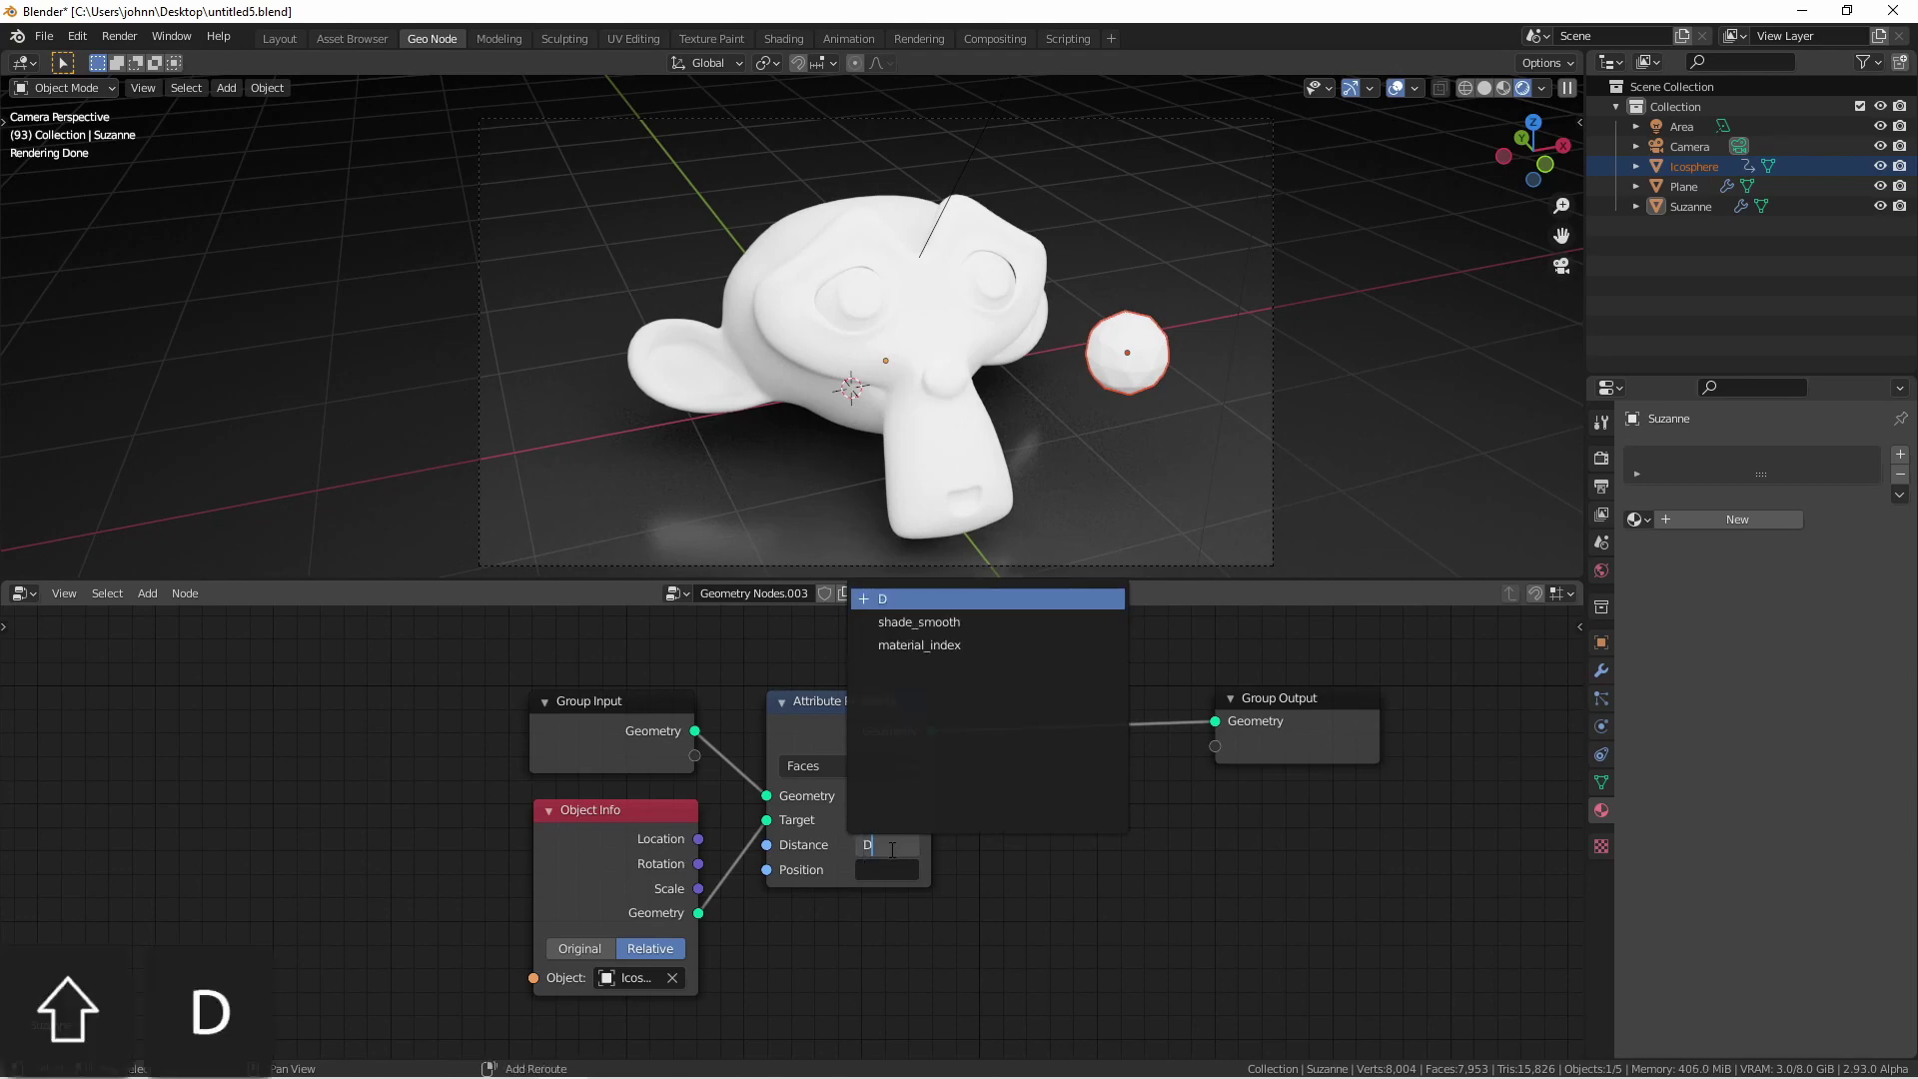
{"action": "key", "text": "Return"}
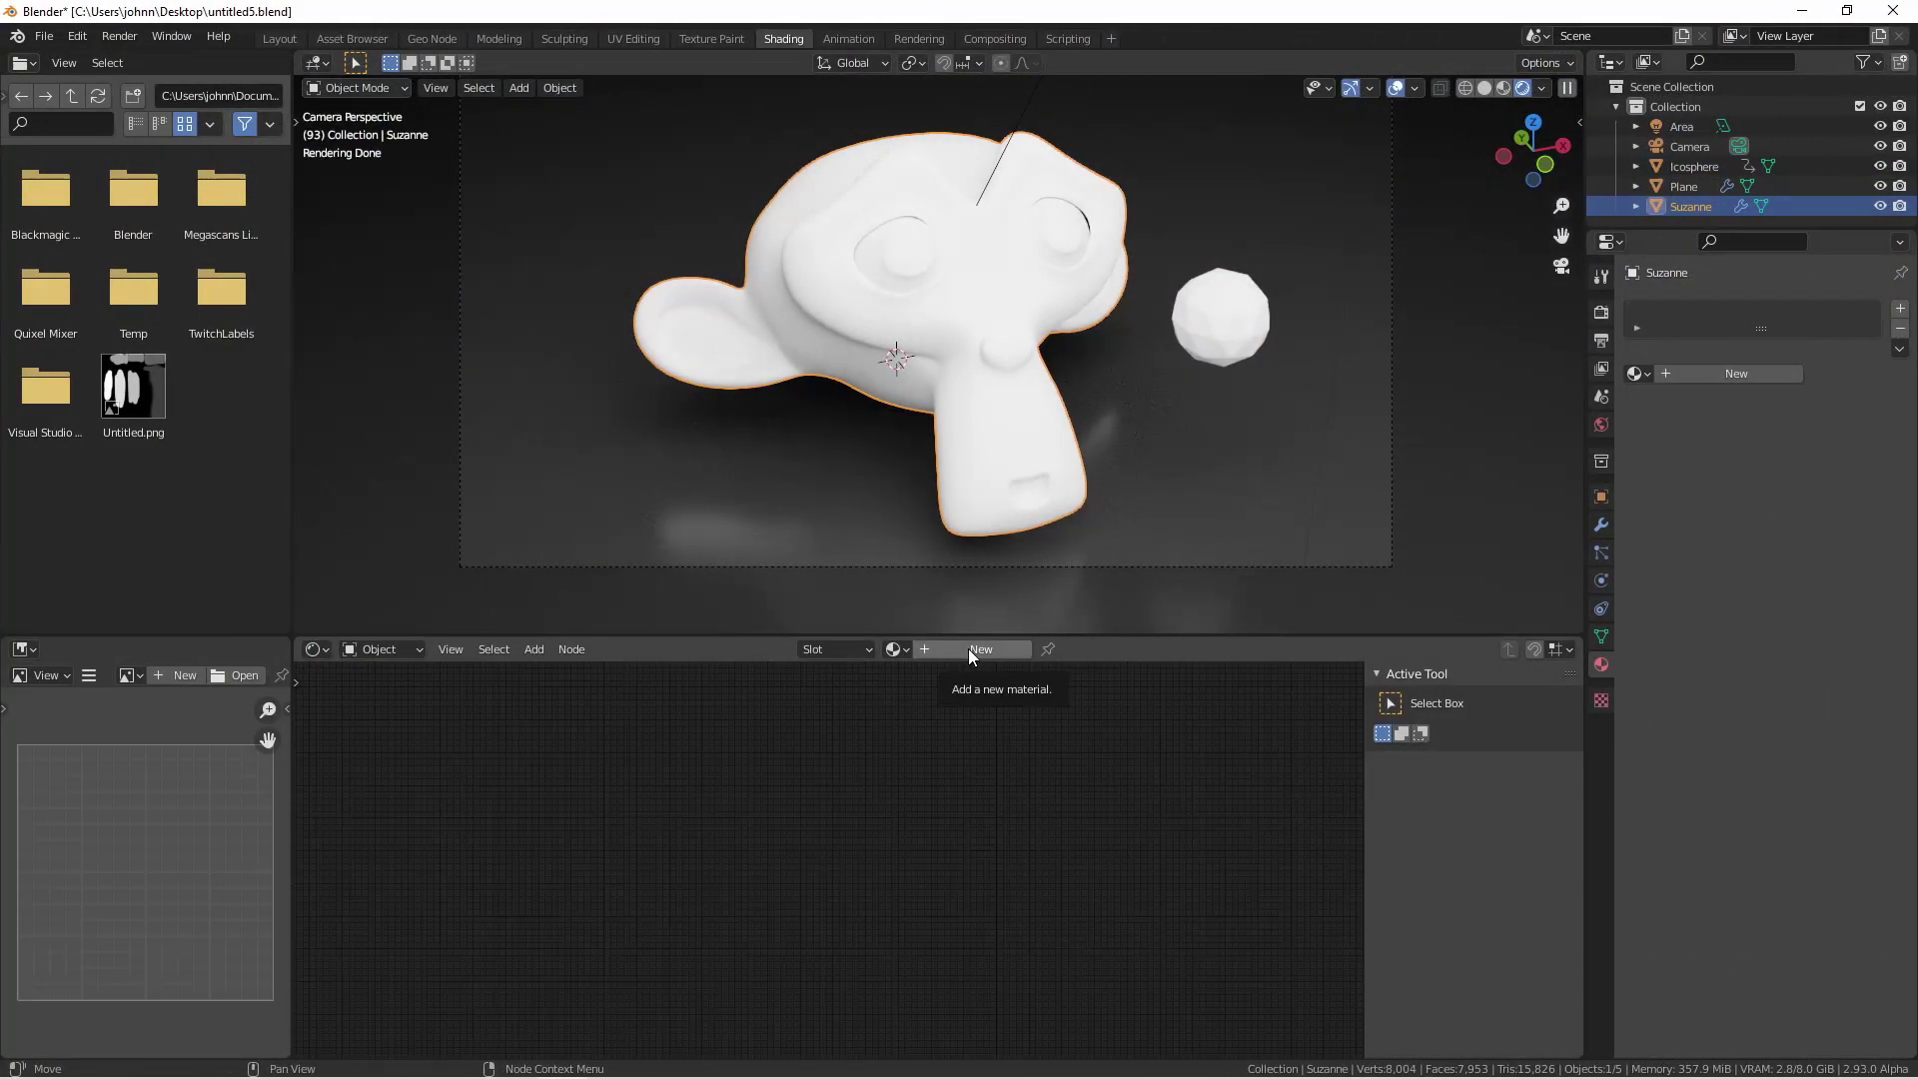
Create a new material for Suzanne, duplicate its Principled BSDF, and move Material Output away to make room.
{"action": "left_click", "coordinate": [968, 649]}
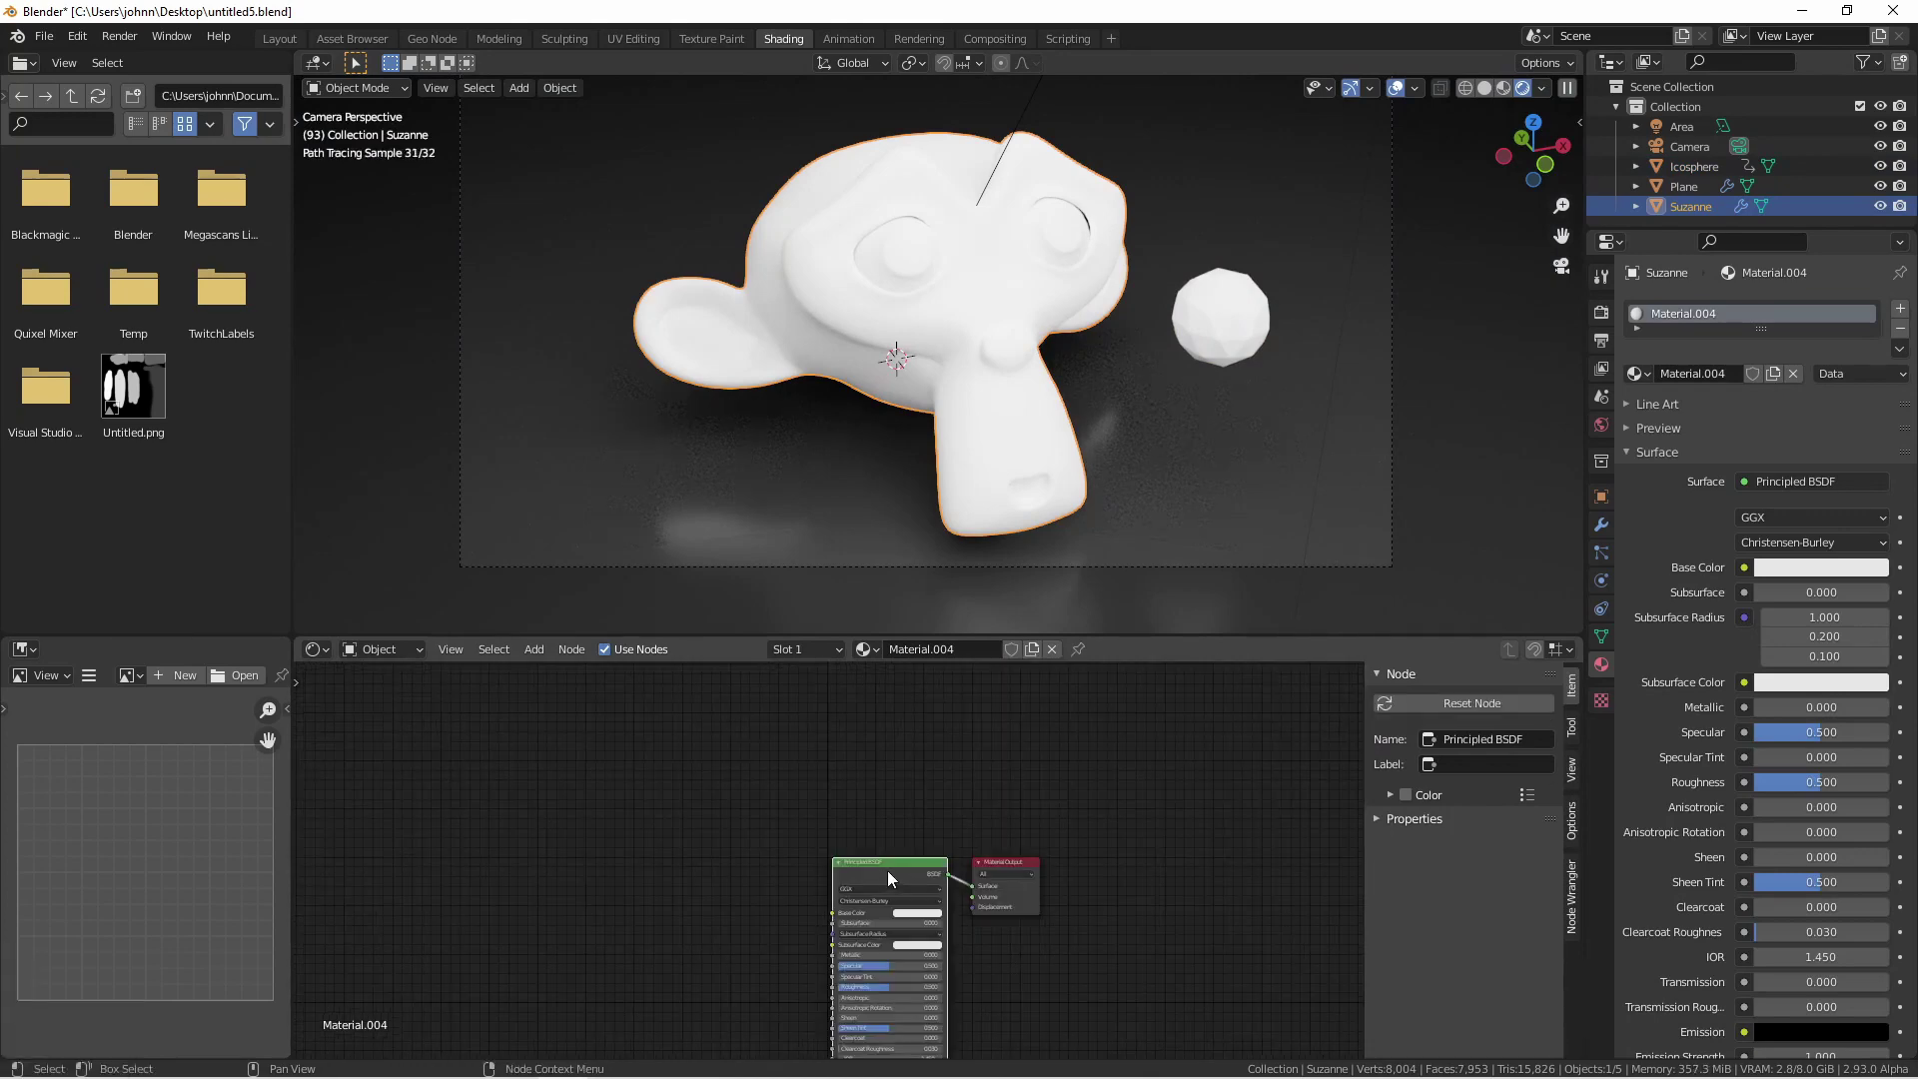
{"action": "key", "text": "shift+d"}
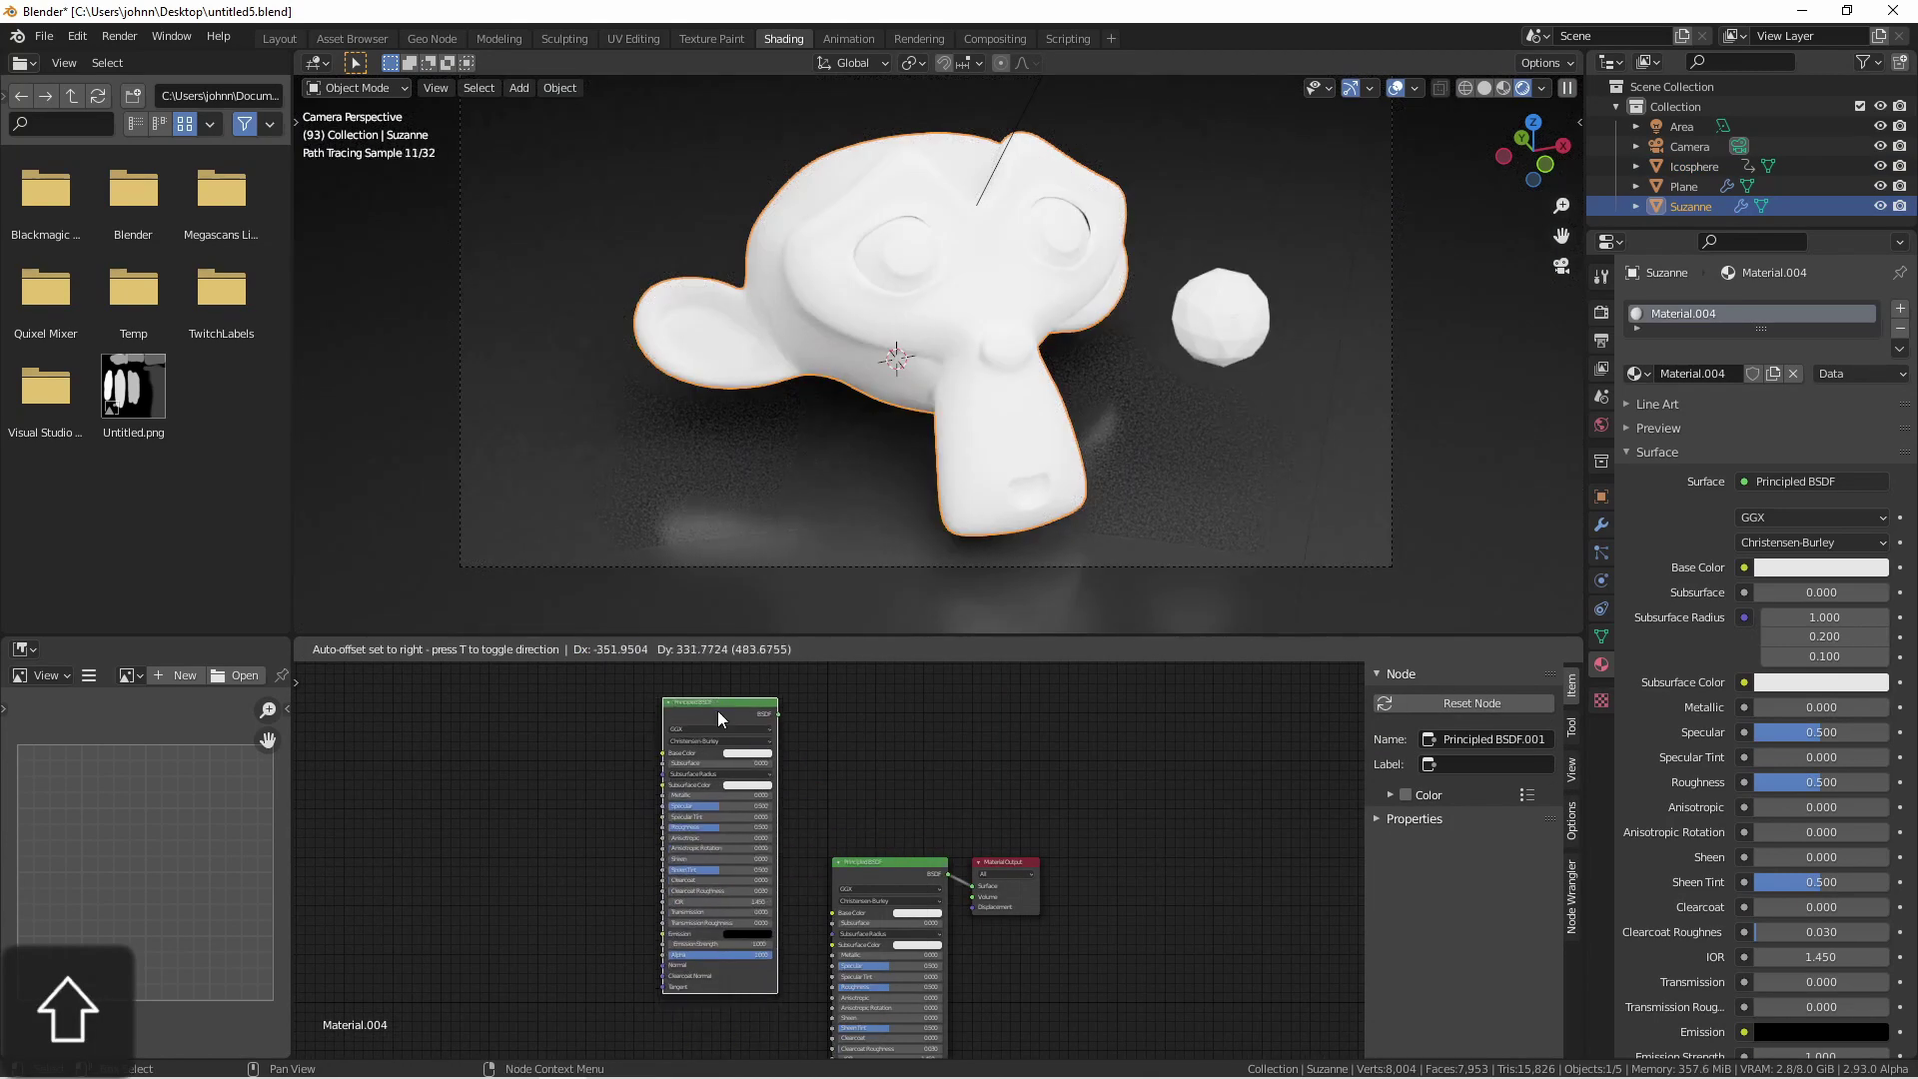
{"action": "left_click", "coordinate": [717, 712]}
{"action": "left_click_drag", "start_coordinate": [1004, 863], "coordinate": [1103, 796]}
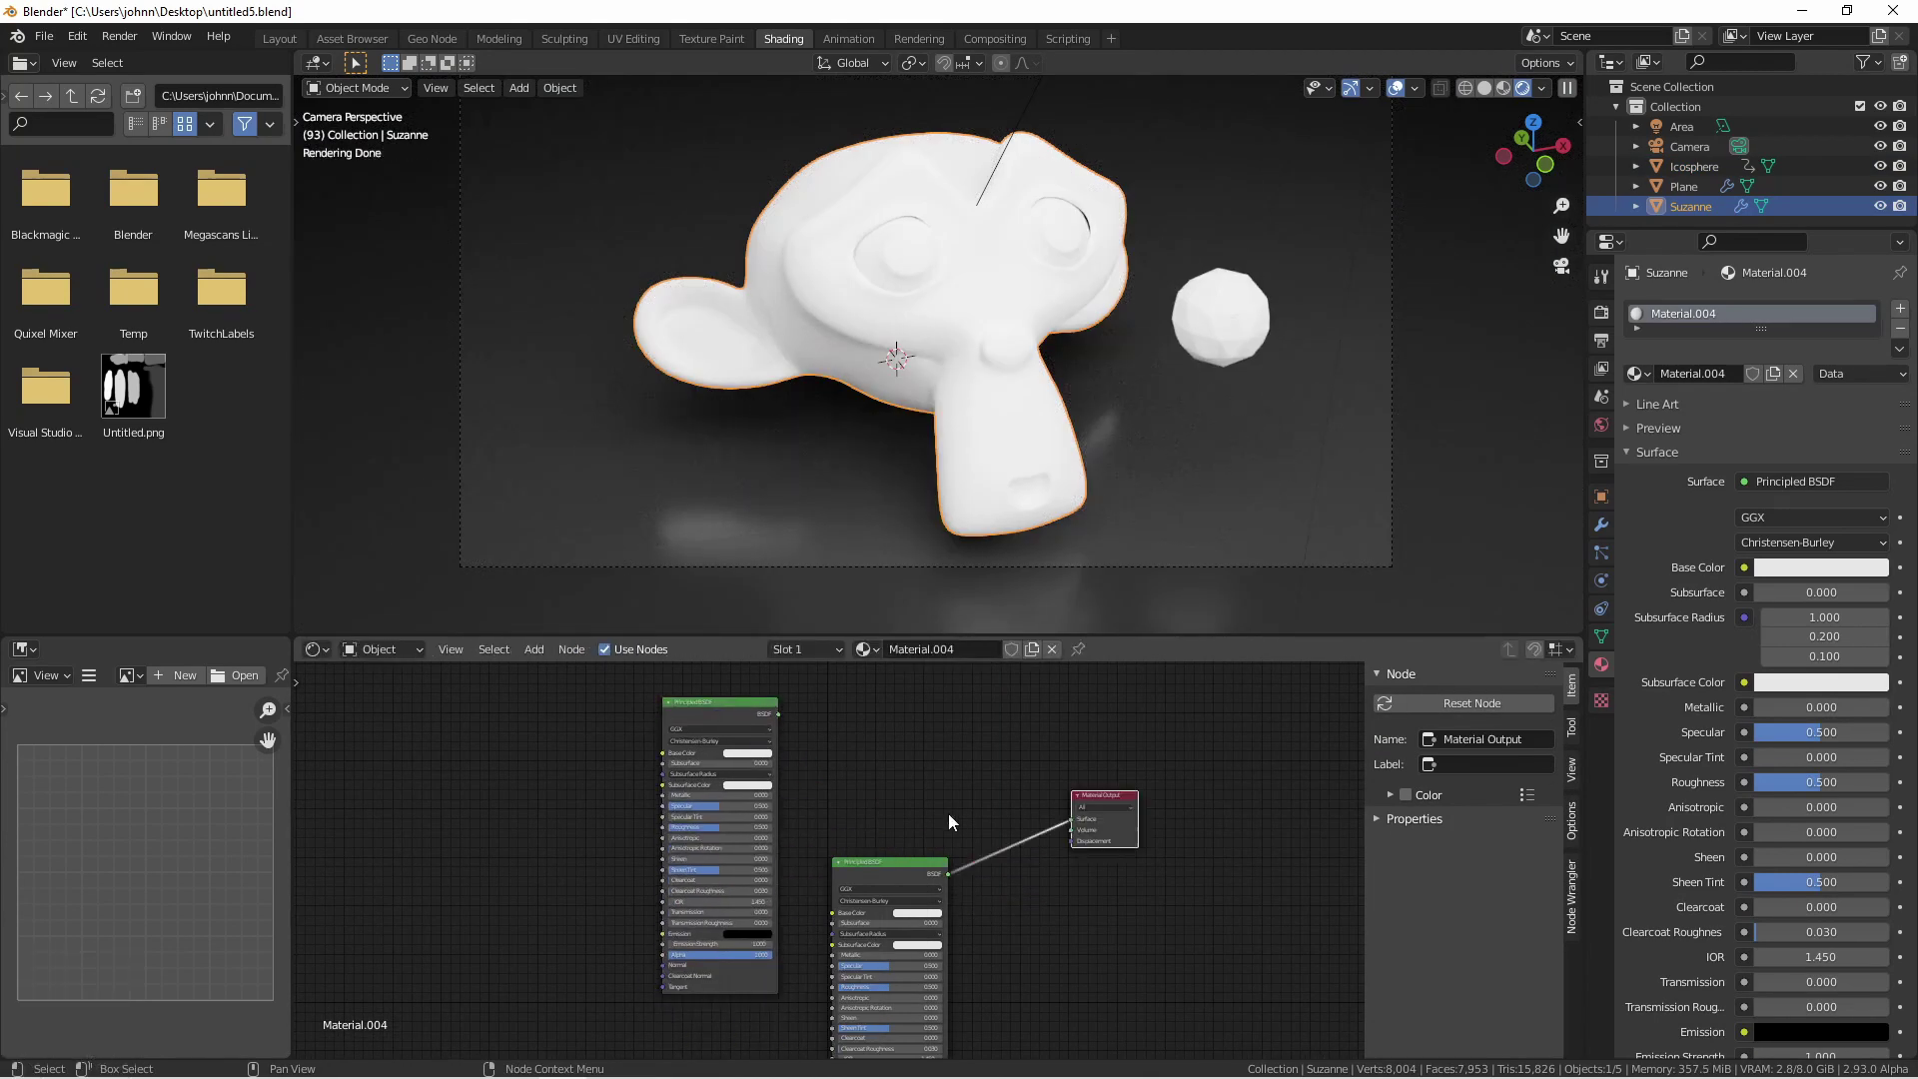
Insert a Mix Shader before Material Output and feed both Principled BSDF nodes into its shader inputs.
{"action": "key", "text": "shift+a"}
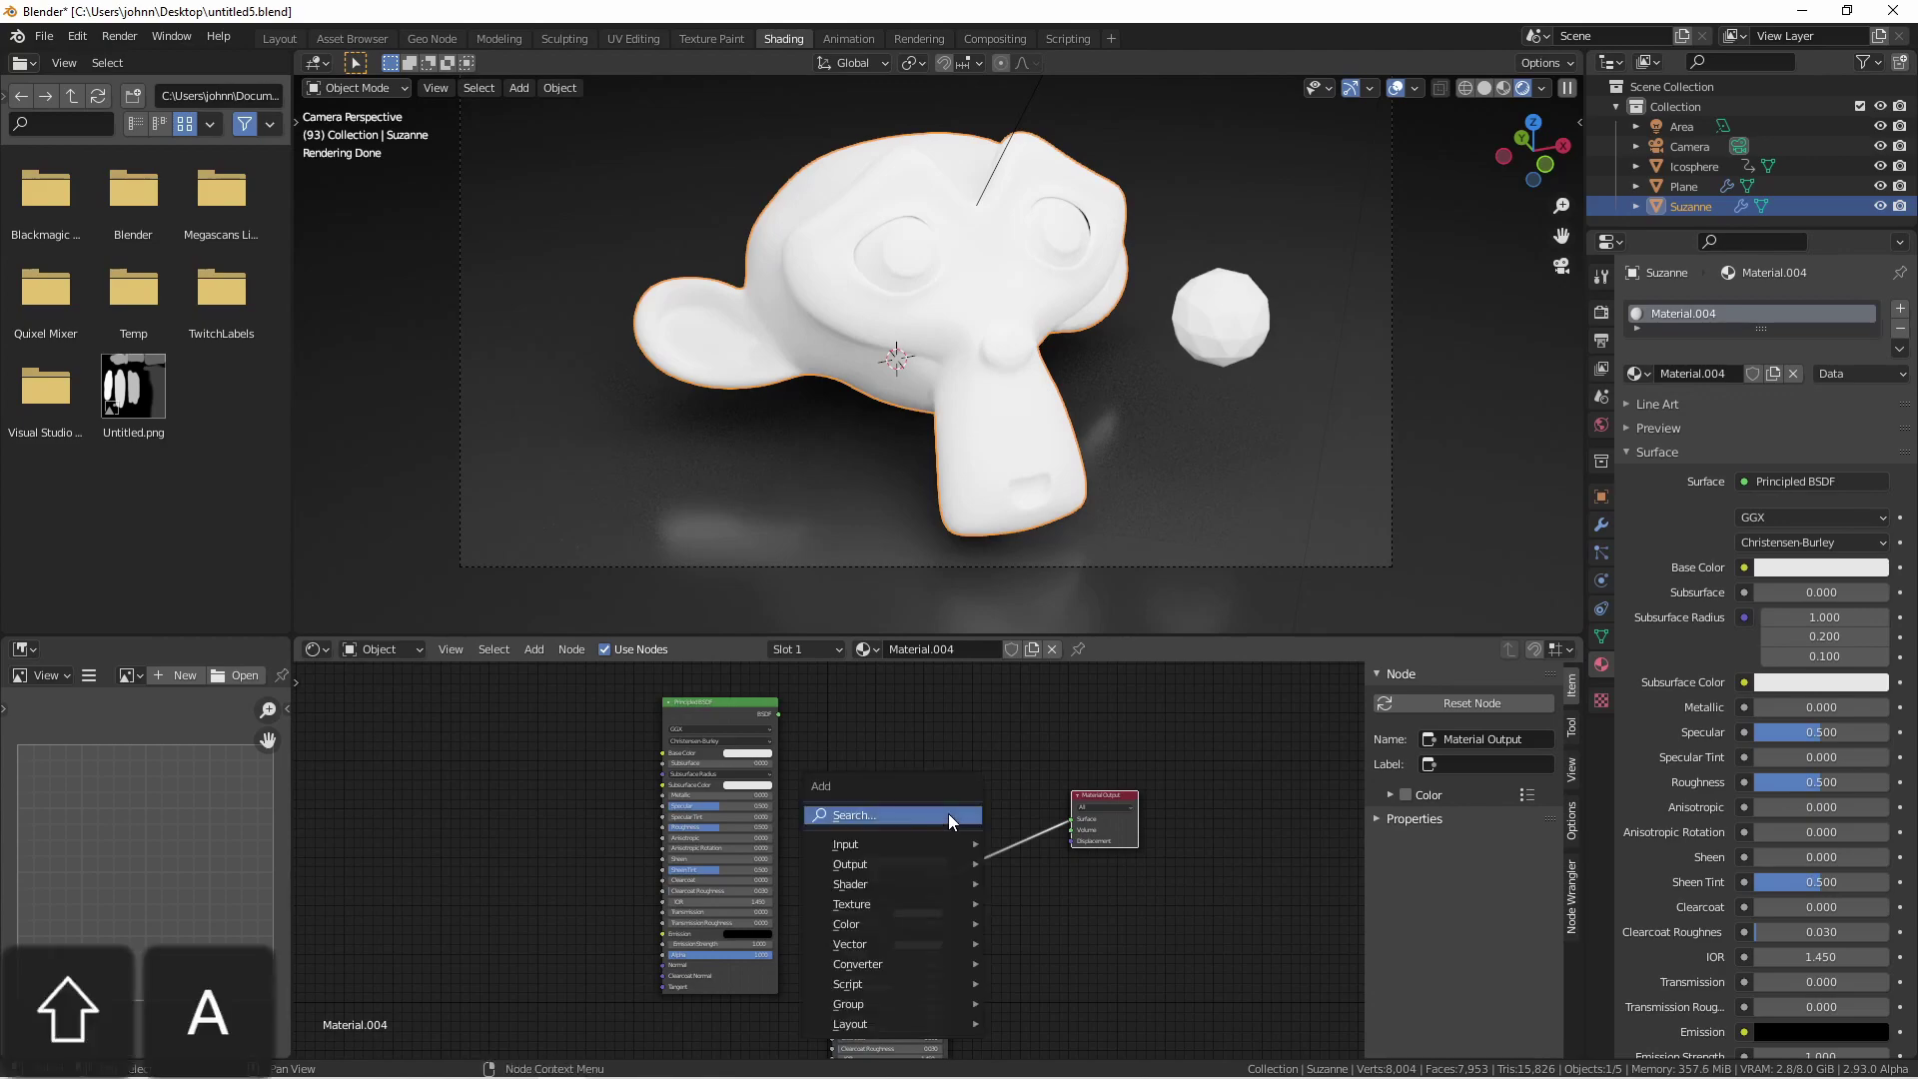
{"action": "mouse_move", "coordinate": [879, 884]}
{"action": "left_click", "coordinate": [1060, 650]}
{"action": "left_click", "coordinate": [1019, 829]}
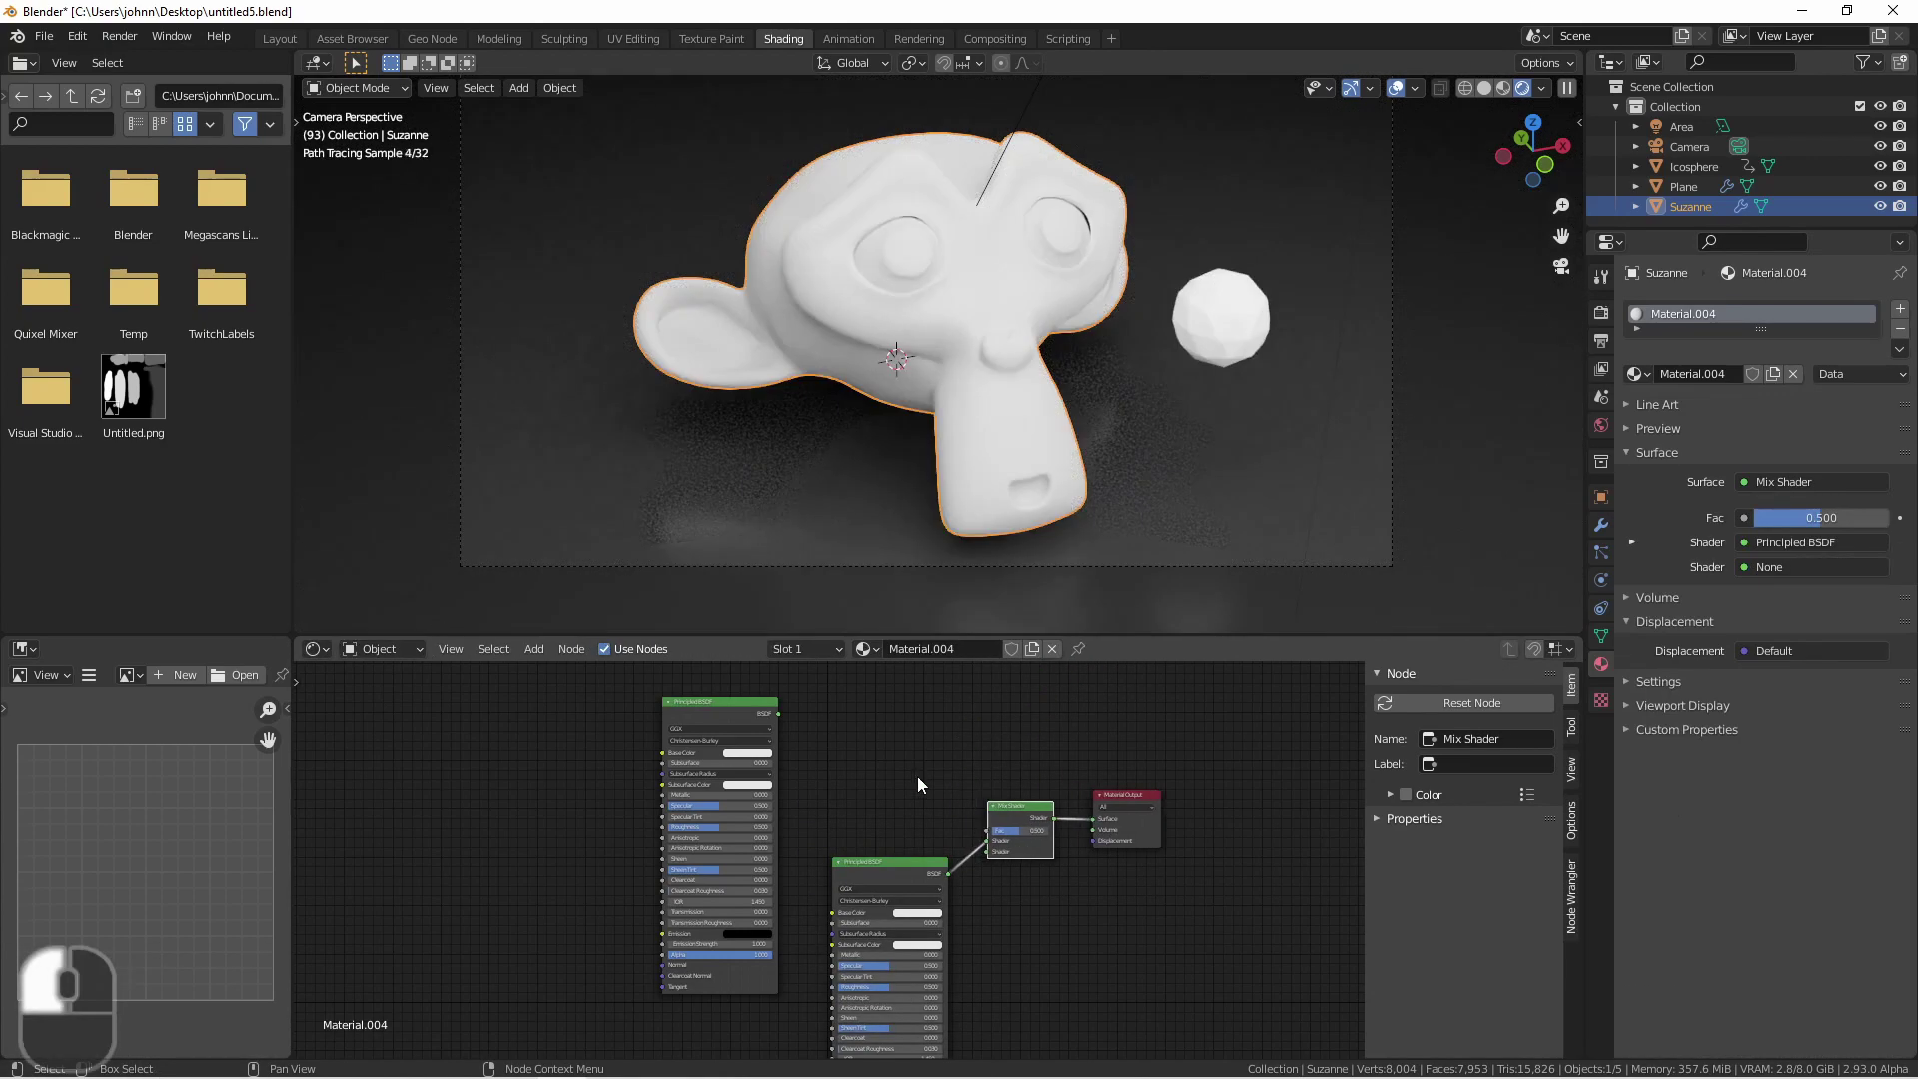
{"action": "left_click_drag", "start_coordinate": [778, 715], "coordinate": [790, 728]}
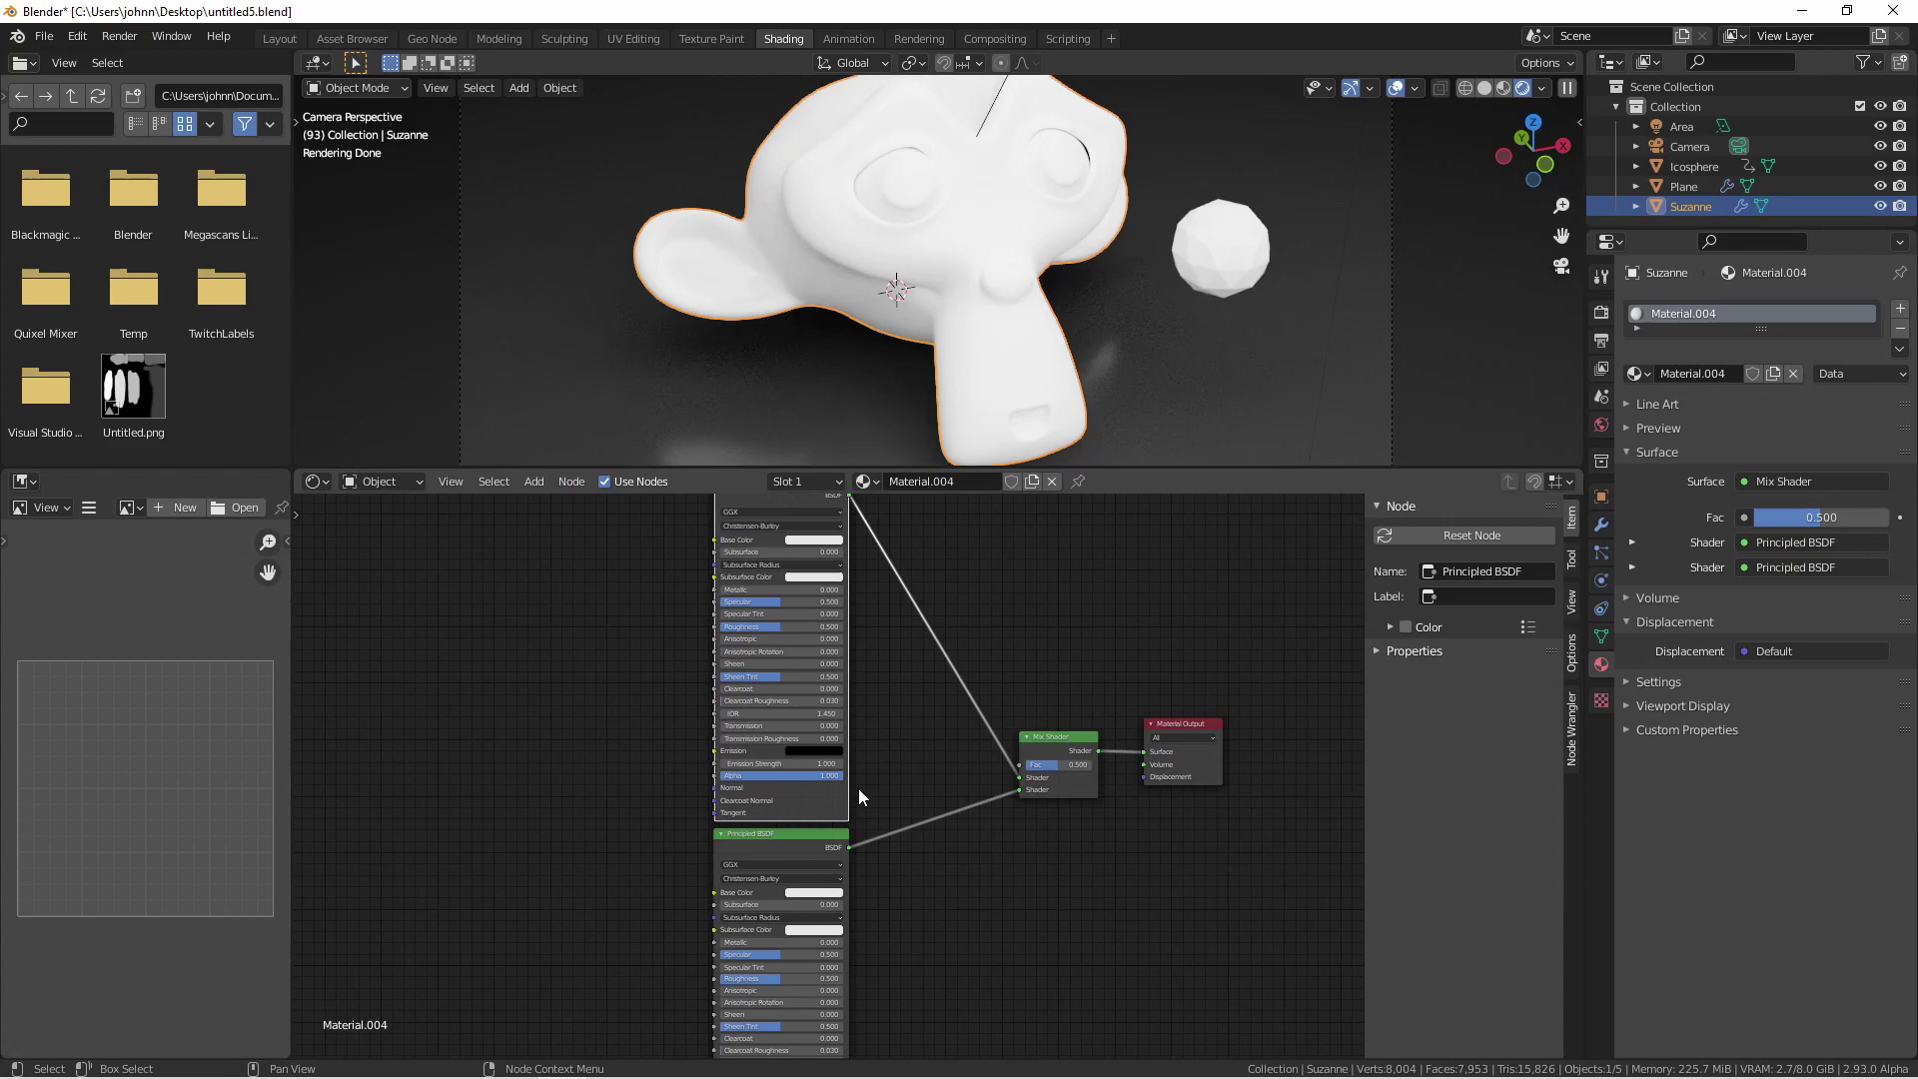
Set the upper Principled BSDF's Metallic to 1.000 and Roughness to 0.000, and darken its base color.
{"action": "scroll", "coordinate": [857, 792], "scroll_direction": "up", "scroll_amount": 3, "text": "shift"}
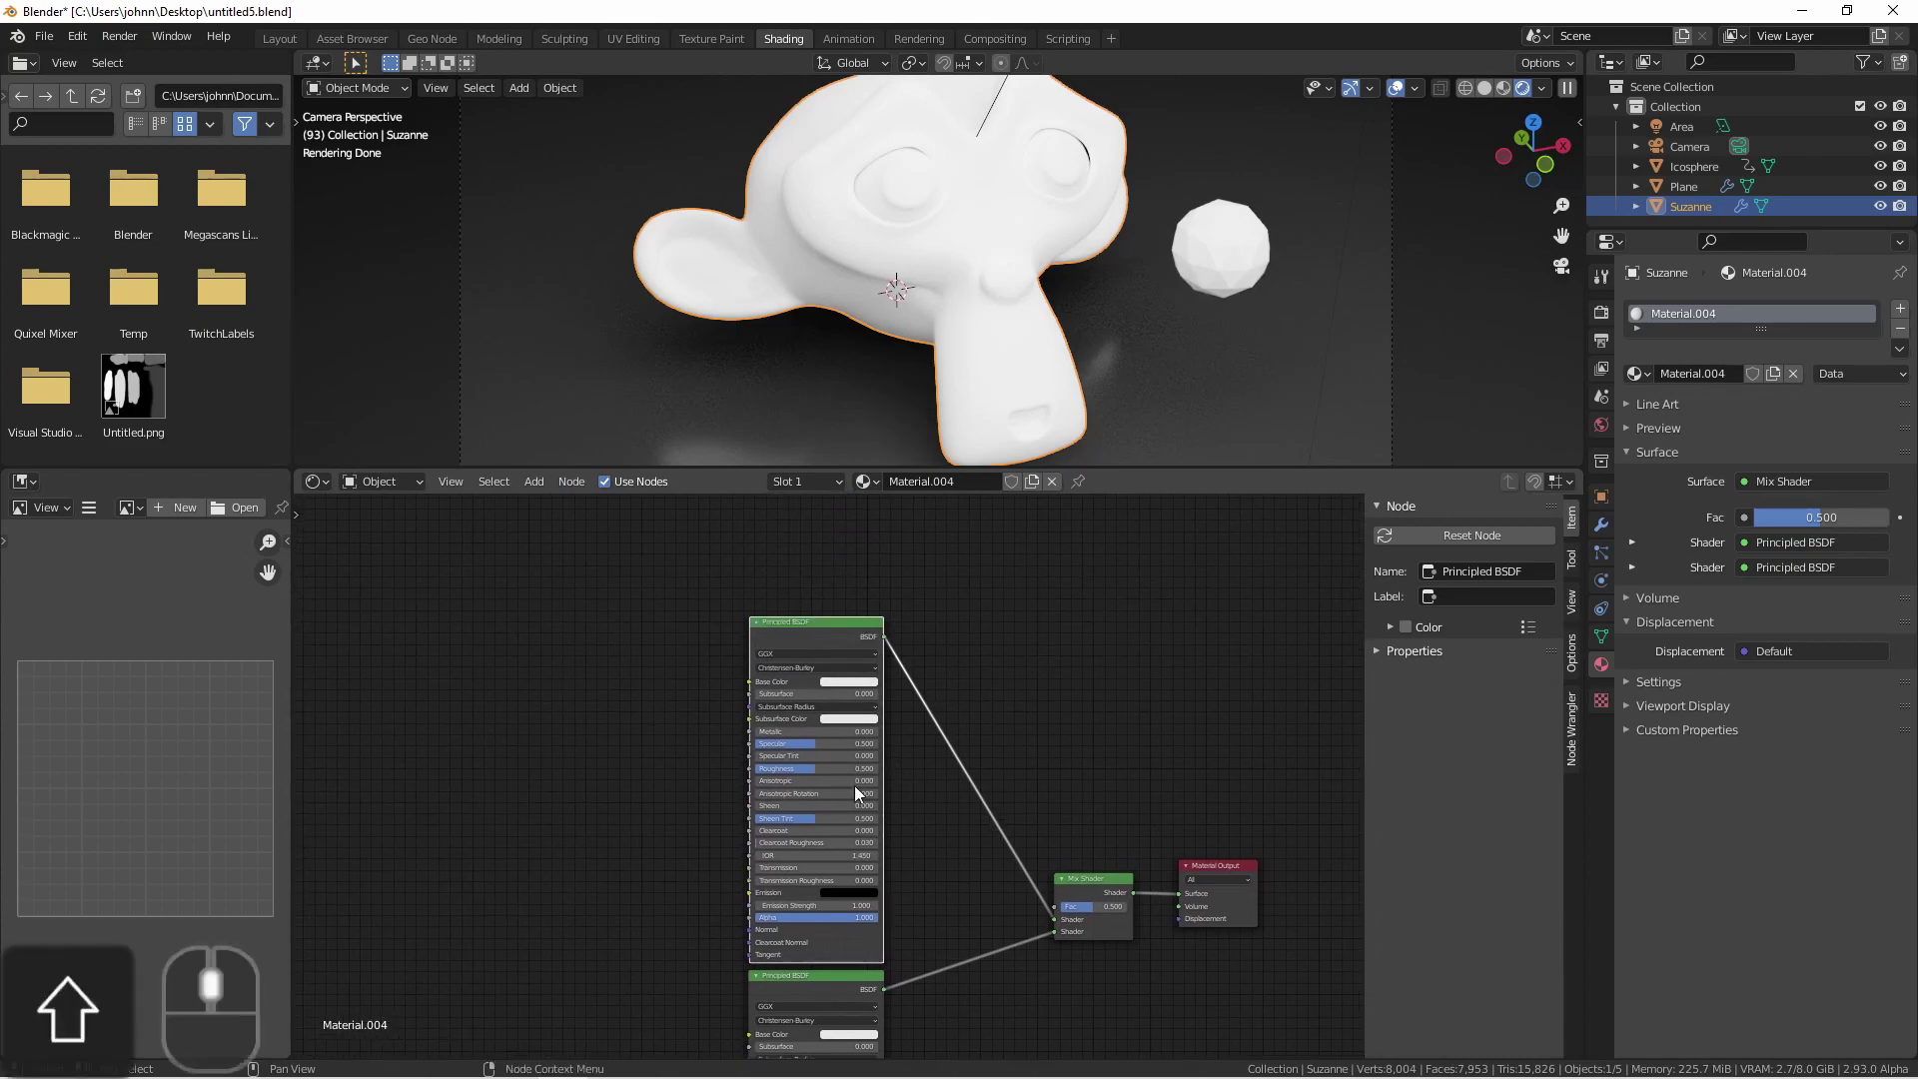
{"action": "scroll", "coordinate": [855, 785], "scroll_direction": "up", "scroll_amount": 2}
{"action": "scroll", "coordinate": [827, 794], "scroll_direction": "up", "scroll_amount": 4}
{"action": "left_click_drag", "start_coordinate": [698, 658], "coordinate": [933, 677]}
{"action": "left_click_drag", "start_coordinate": [814, 740], "coordinate": [673, 745]}
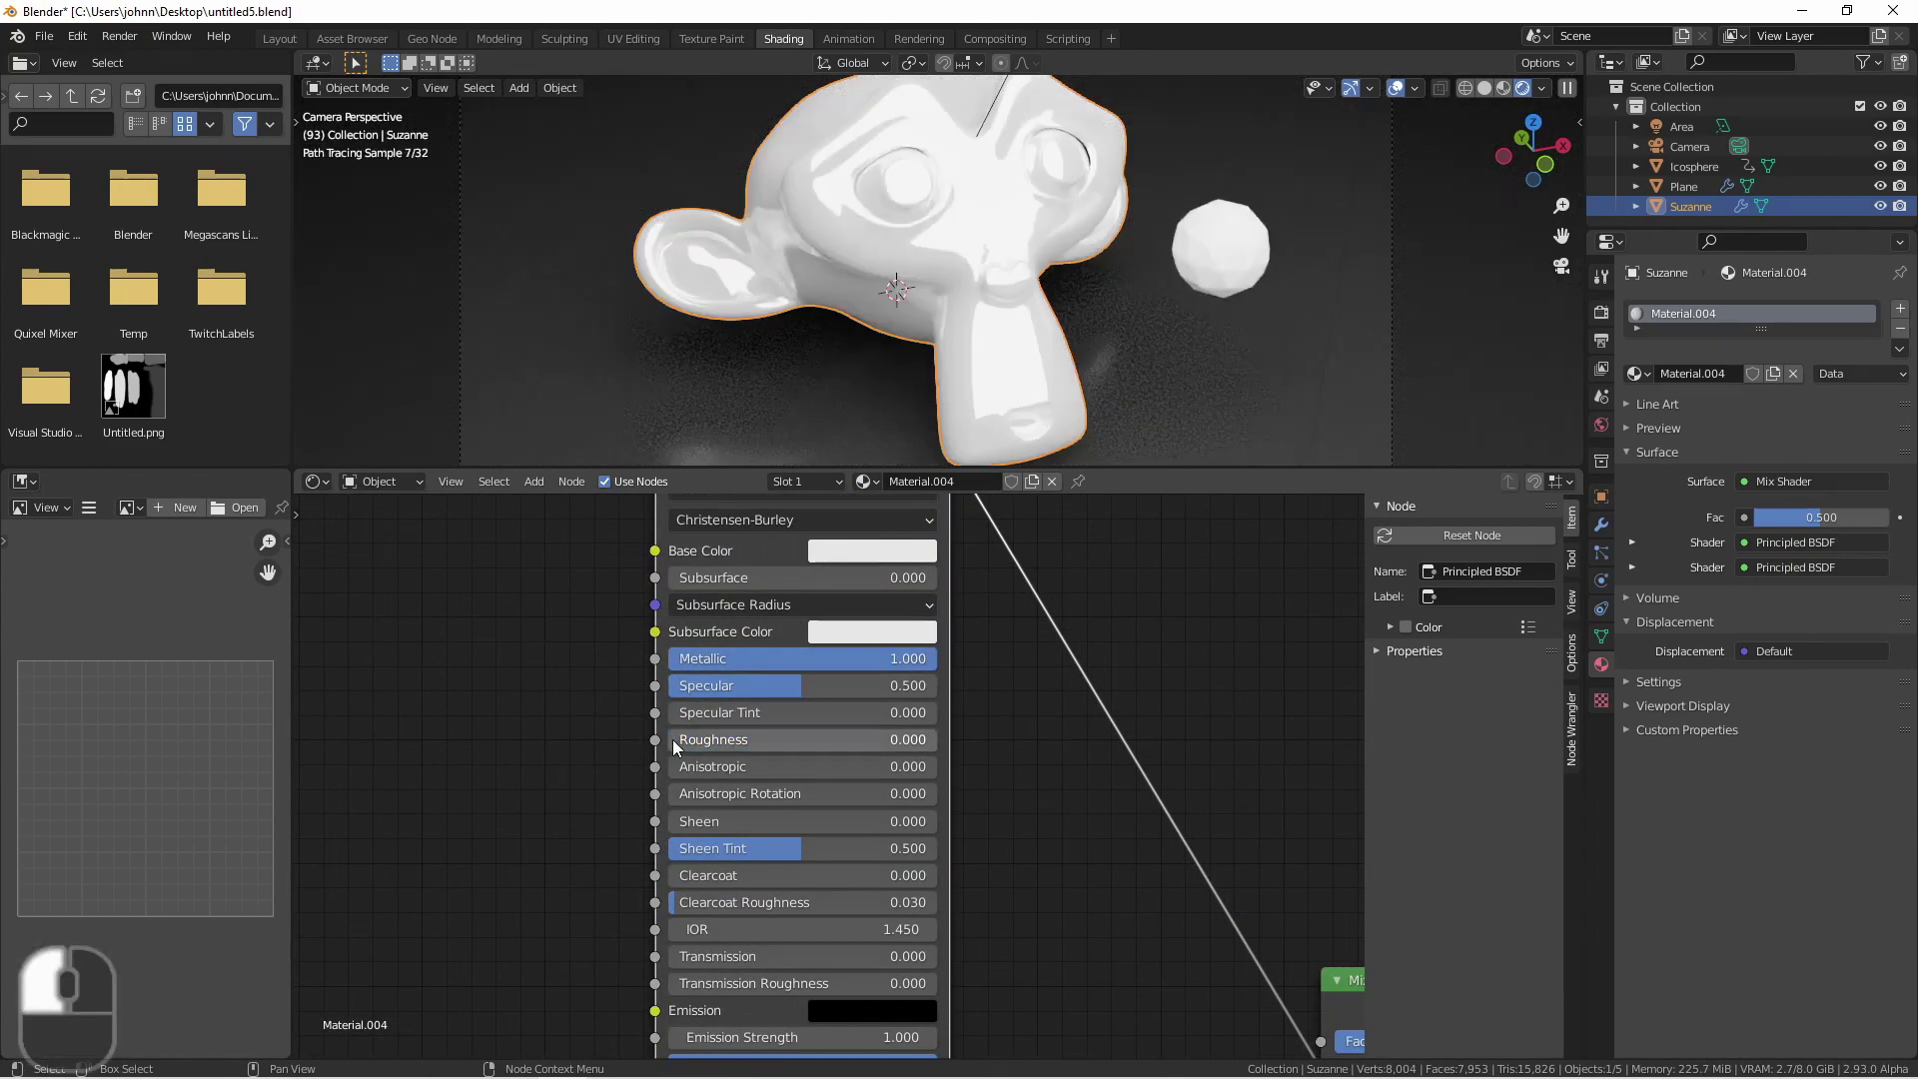
{"action": "left_click", "coordinate": [900, 556]}
{"action": "left_click_drag", "start_coordinate": [1022, 211], "coordinate": [1023, 297]}
Set the Mix Shader factor to 1.000 and make the lower Principled BSDF's base color blue.
{"action": "scroll", "coordinate": [1039, 739], "scroll_direction": "down", "scroll_amount": 3}
{"action": "middle_click_drag", "start_coordinate": [1099, 849], "coordinate": [934, 685]}
{"action": "left_click_drag", "start_coordinate": [1139, 824], "coordinate": [1209, 826]}
{"action": "middle_click_drag", "start_coordinate": [869, 985], "coordinate": [965, 615], "text": "shift"}
{"action": "left_click", "coordinate": [811, 665]}
{"action": "left_click_drag", "start_coordinate": [835, 448], "coordinate": [804, 399]}
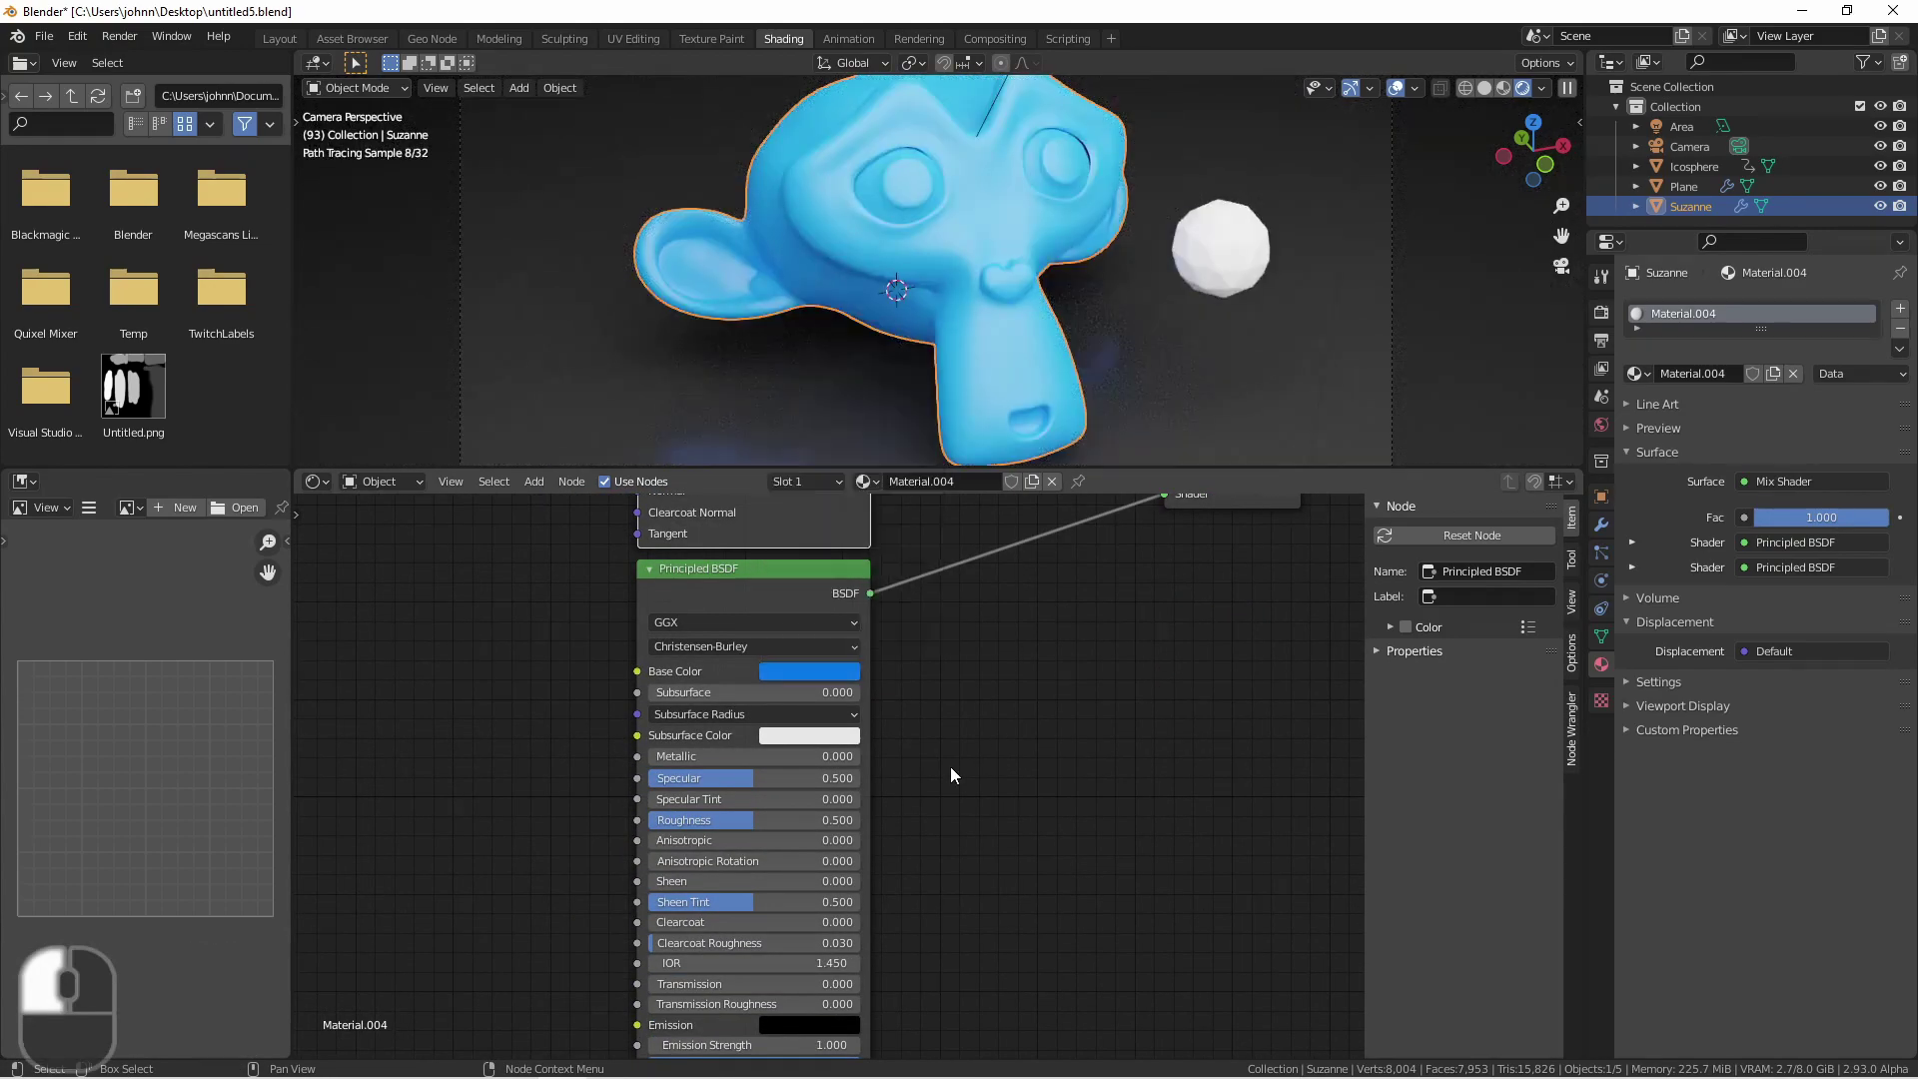
Add an Attribute node with the name D and connect its Fac output to the Mix Shader's factor.
{"action": "middle_click_drag", "start_coordinate": [1058, 620], "coordinate": [969, 957]}
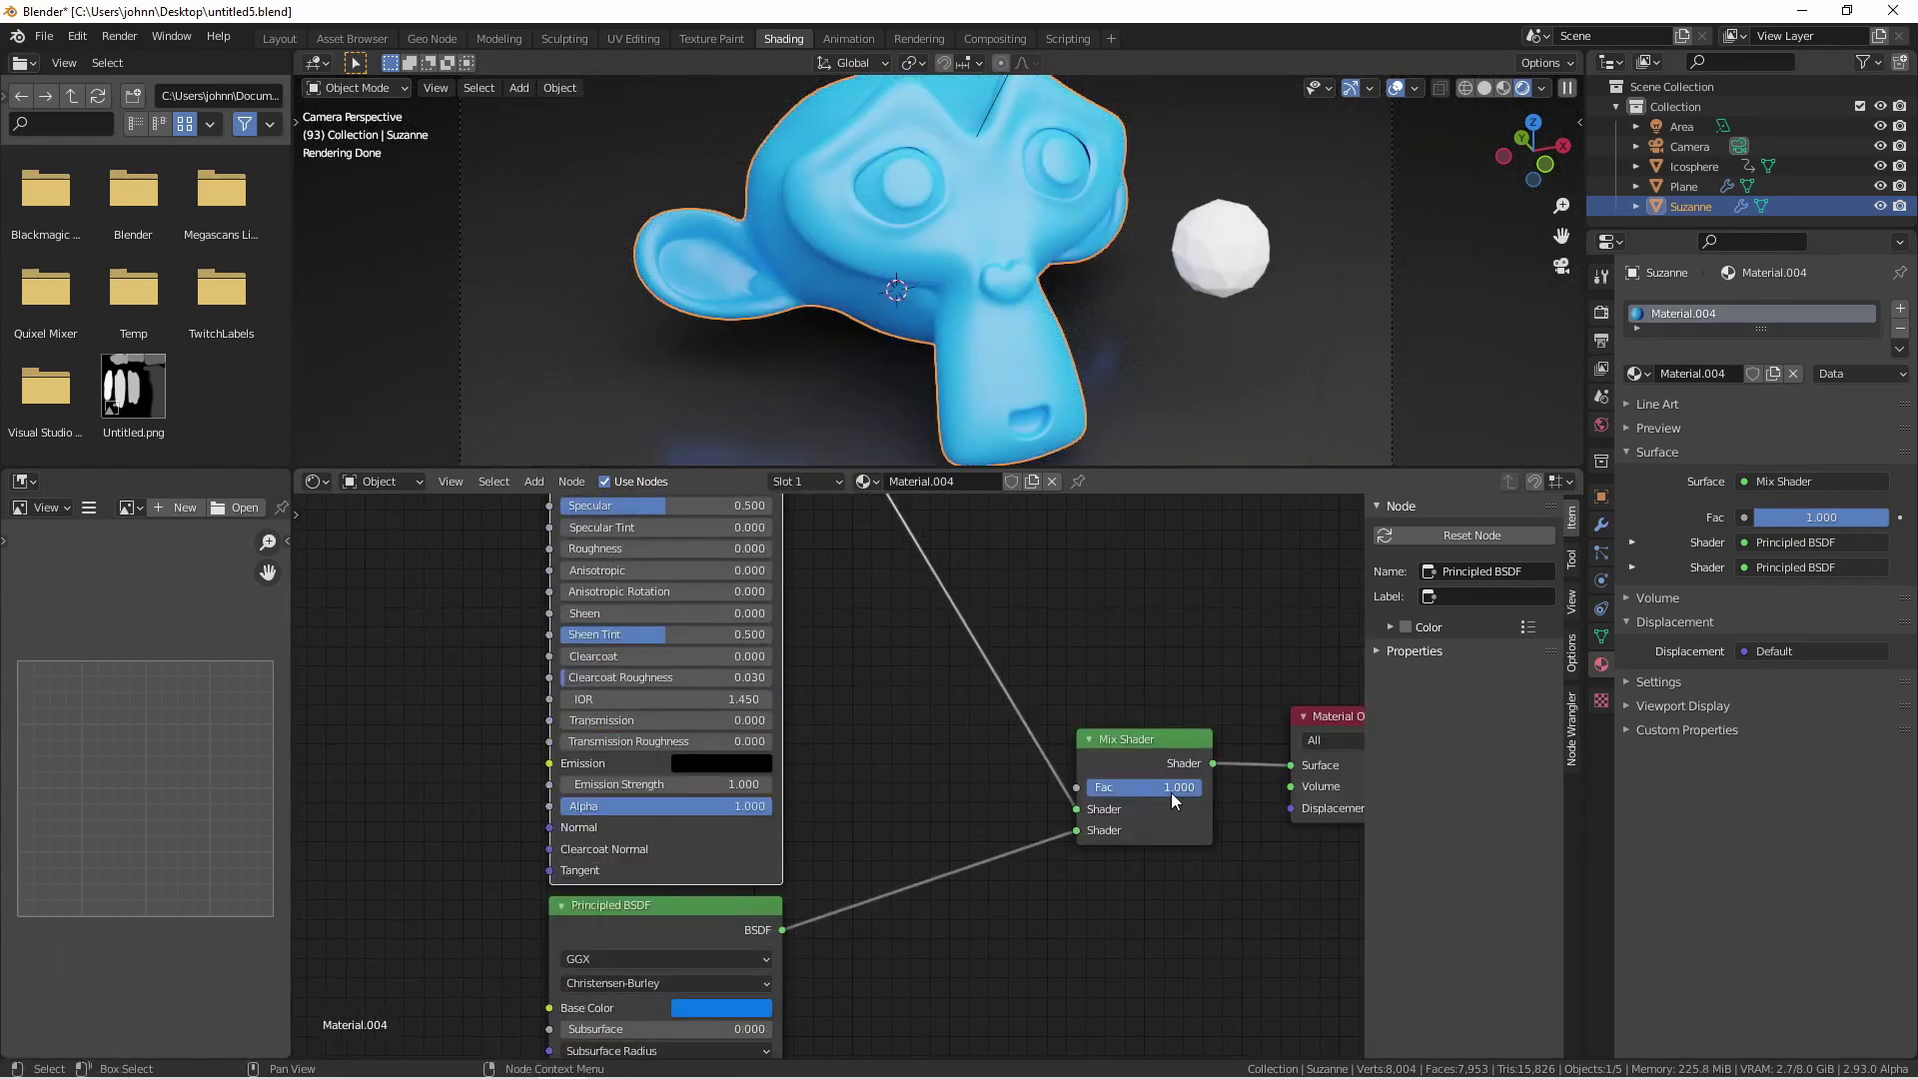
{"action": "mouse_move", "coordinate": [1183, 790]}
{"action": "left_mouse_down"}
{"action": "mouse_move", "coordinate": [1107, 795]}
{"action": "mouse_move", "coordinate": [1189, 795]}
{"action": "left_mouse_up"}
{"action": "key", "text": "shift+a"}
{"action": "mouse_move", "coordinate": [999, 557]}
{"action": "left_click", "coordinate": [1159, 607]}
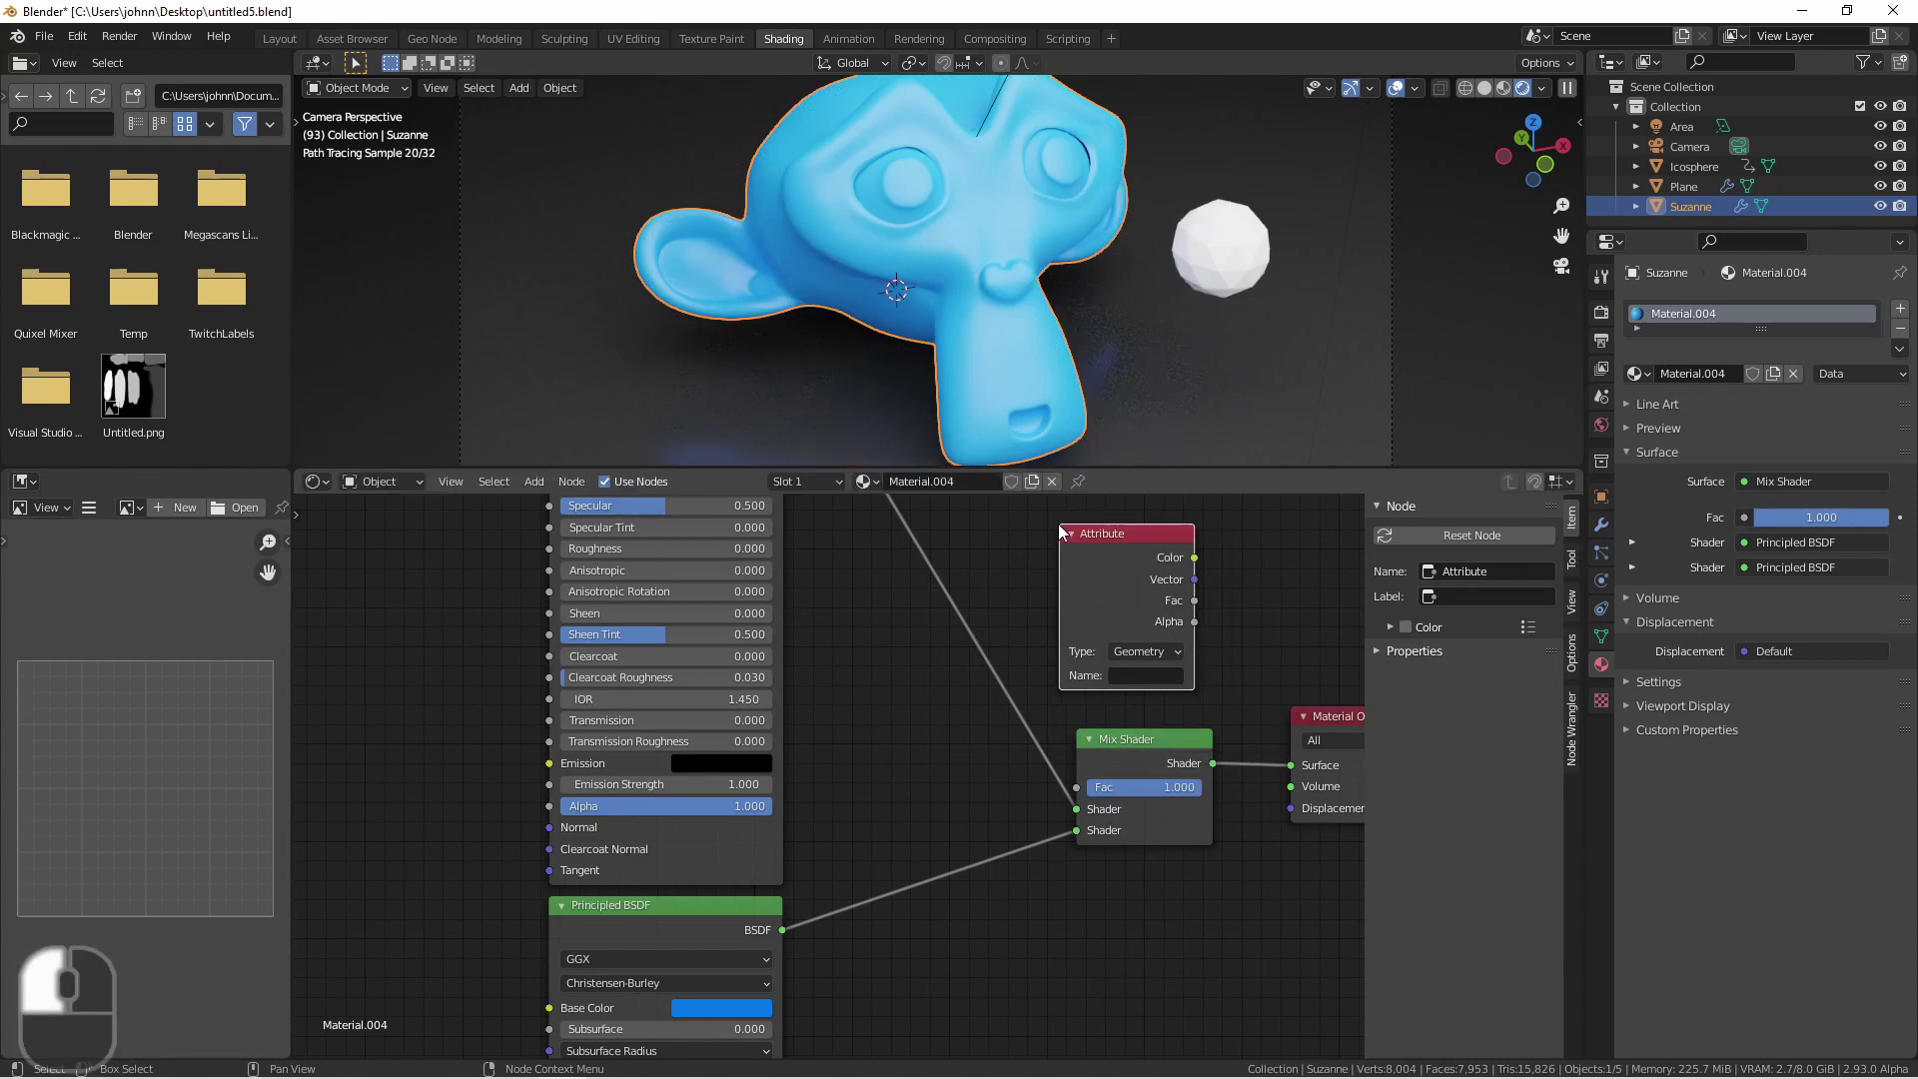
{"action": "left_click", "coordinate": [1058, 523]}
{"action": "left_click", "coordinate": [1113, 682]}
{"action": "type", "text": "D"}
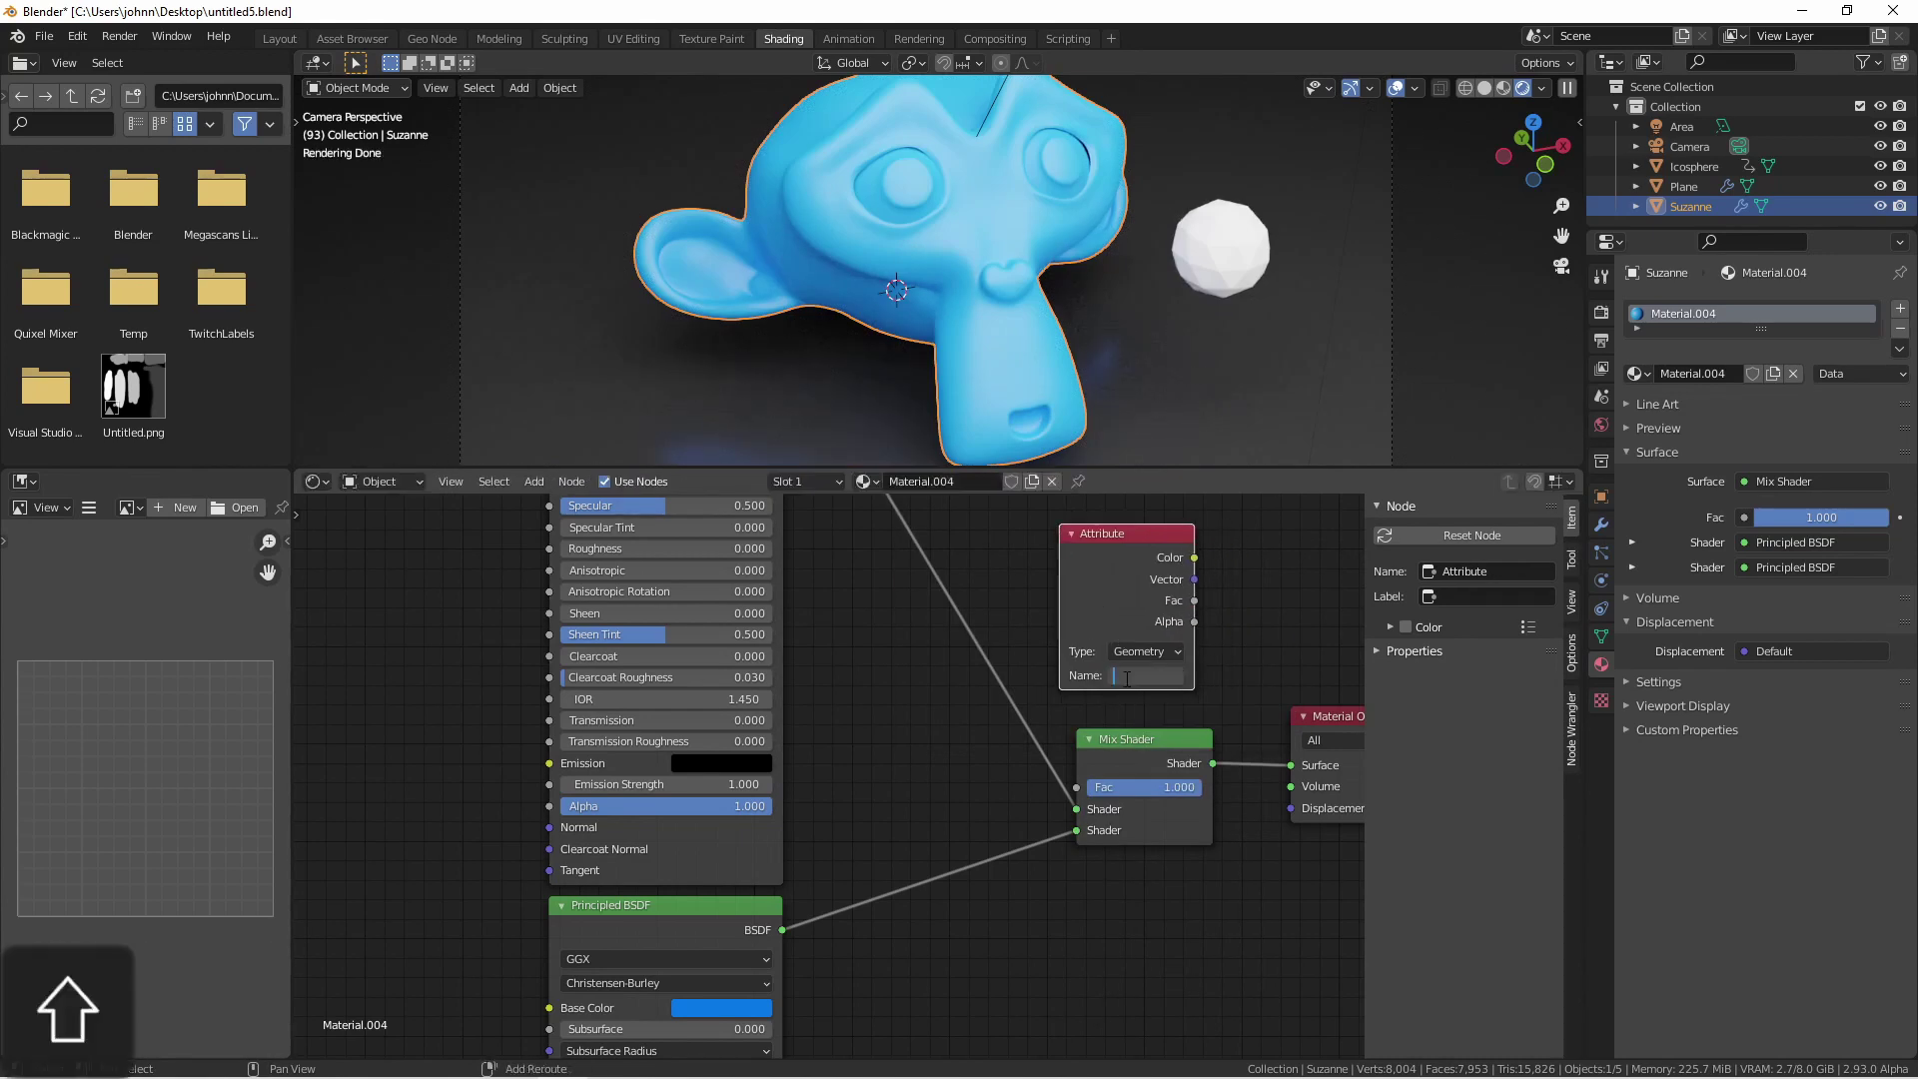
{"action": "left_click_drag", "start_coordinate": [1111, 532], "coordinate": [917, 619]}
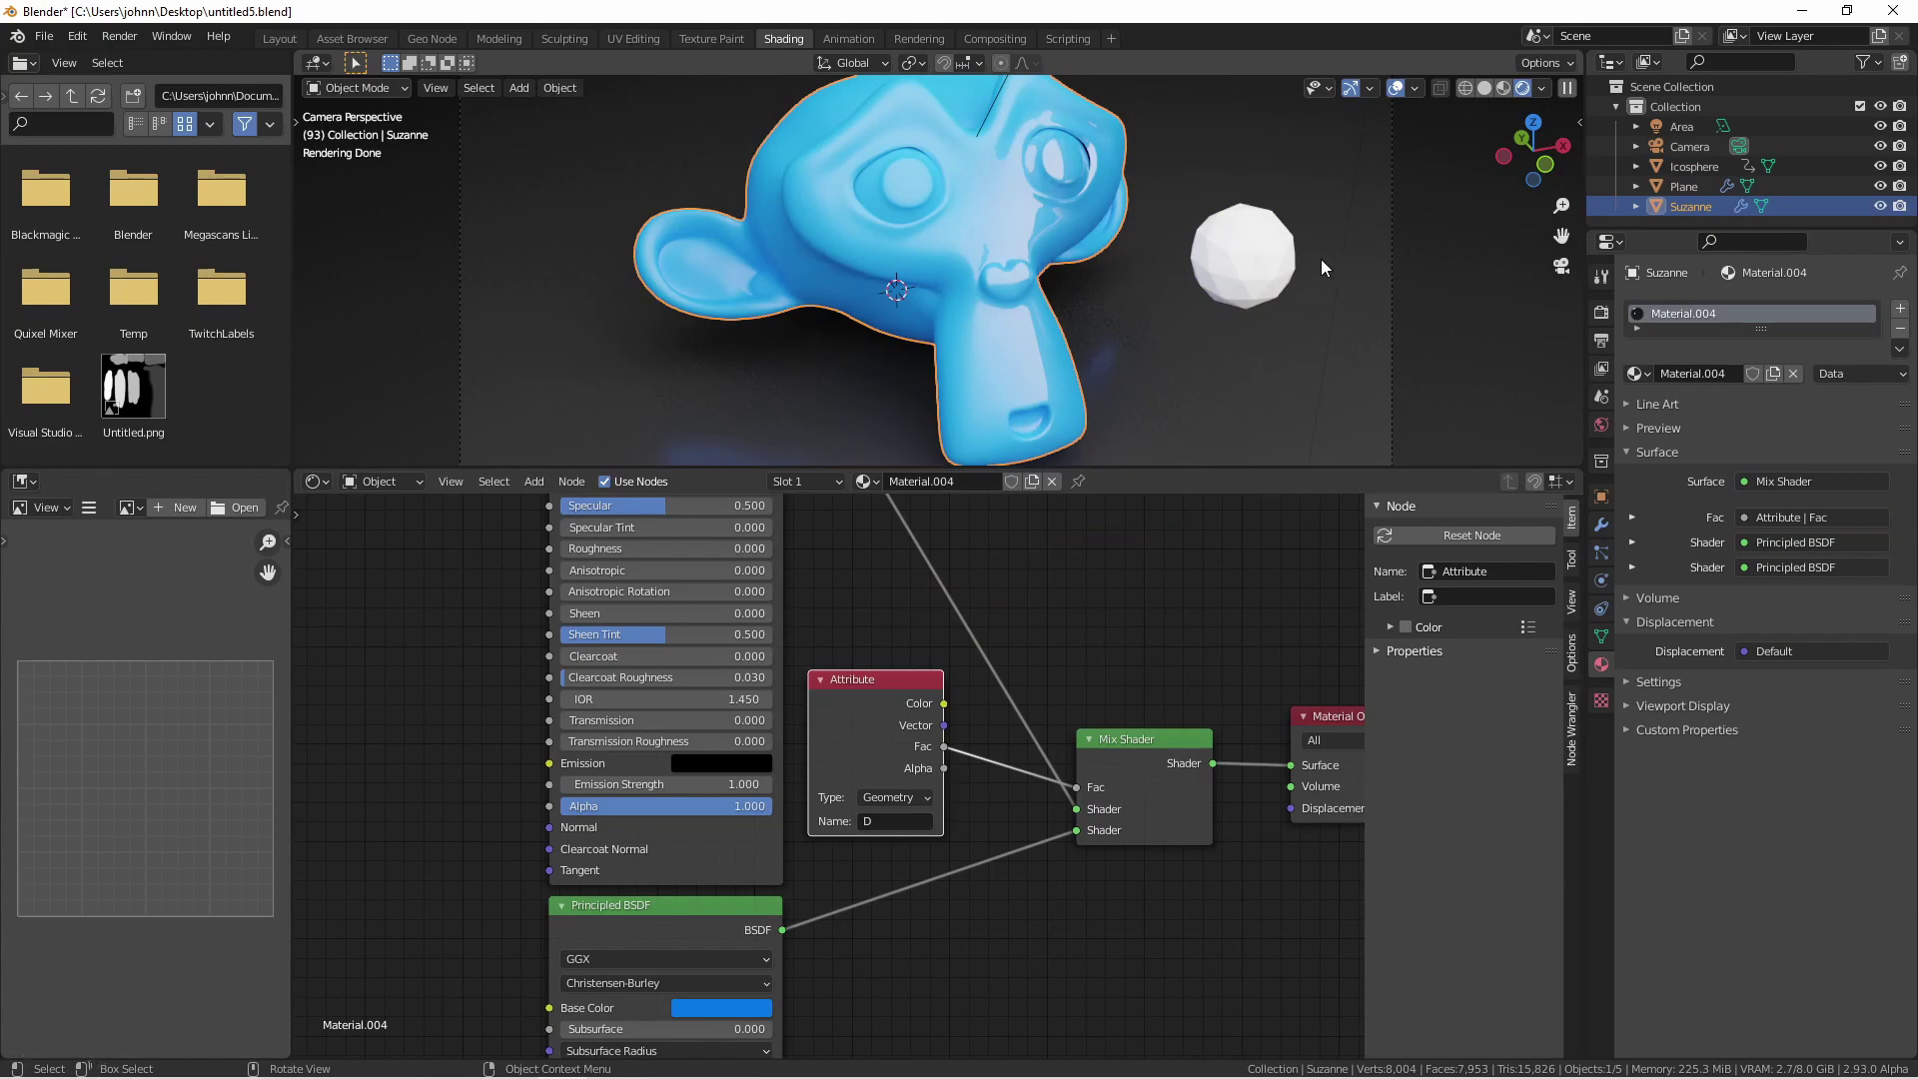
Try moving the icosphere up against Suzanne's lower face to test the distance-based shader mix.
{"action": "left_click", "coordinate": [1268, 265]}
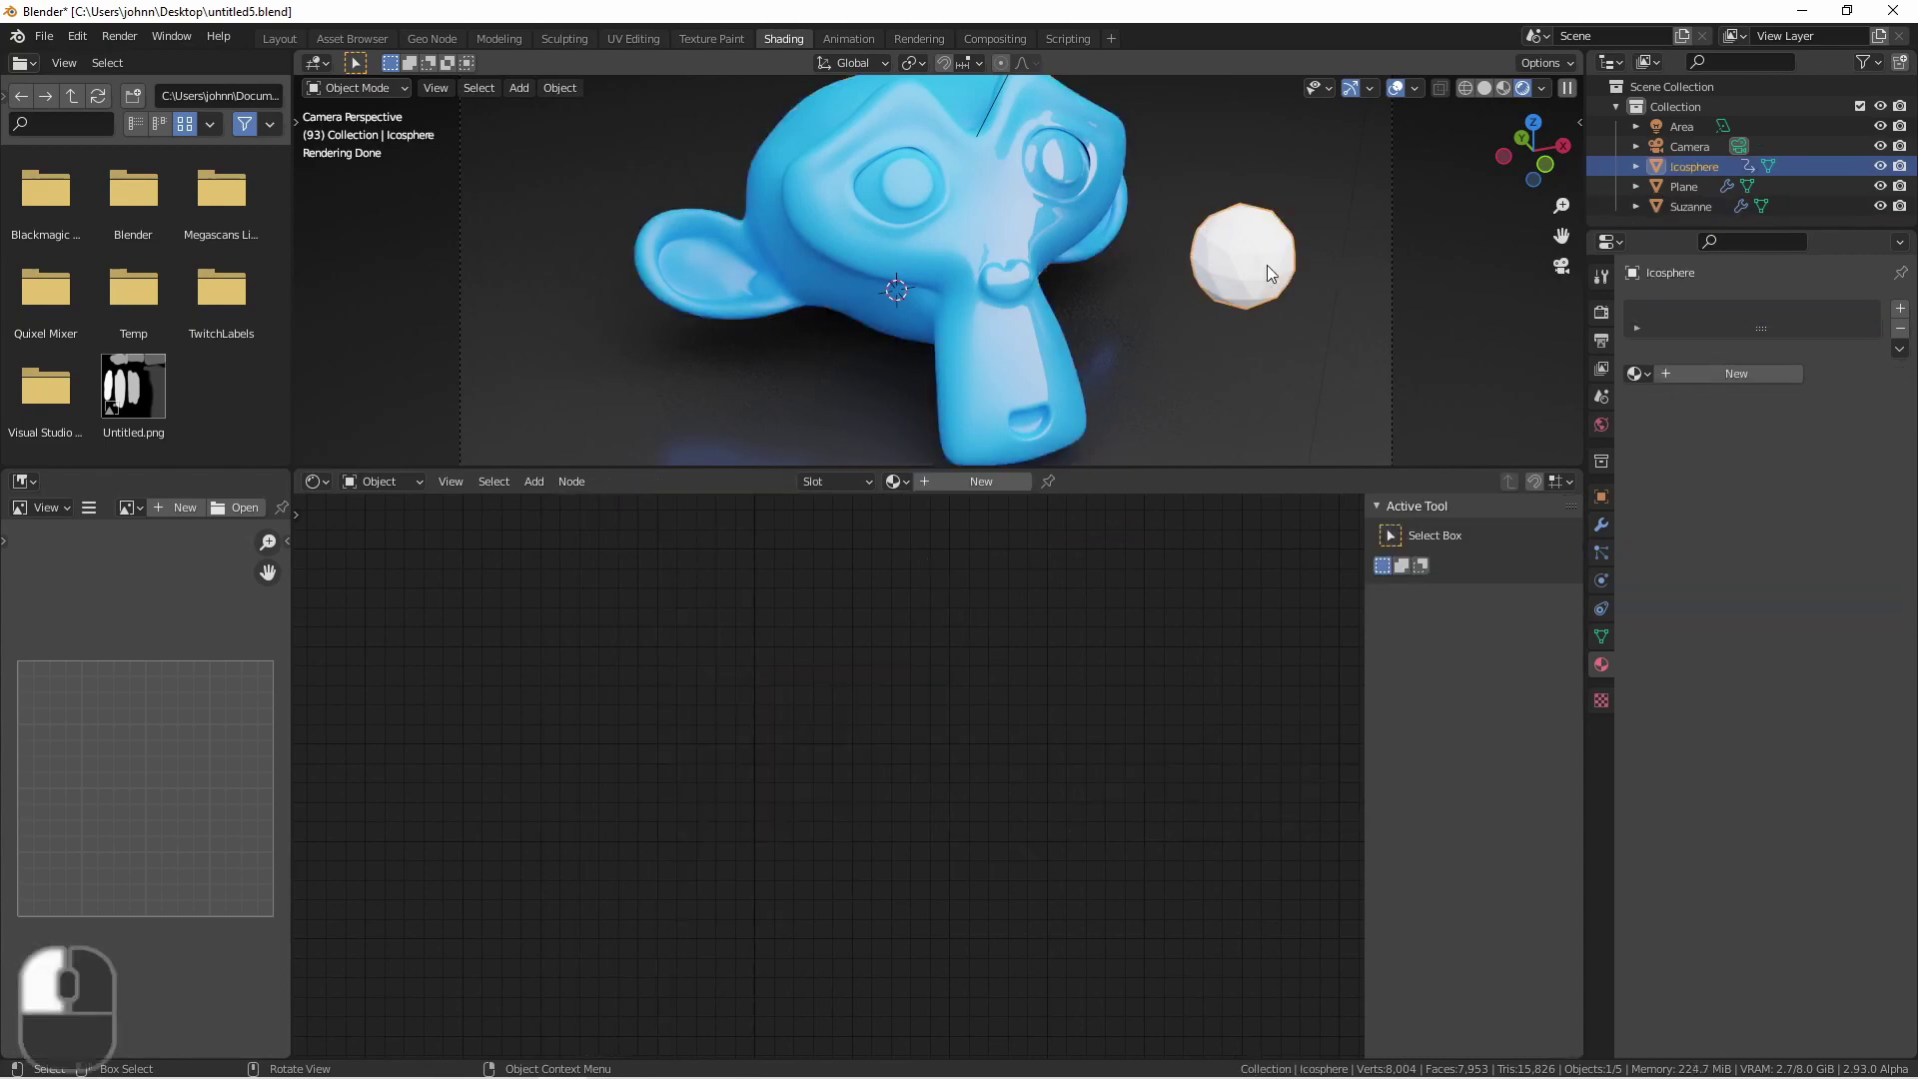
{"action": "key", "text": "g"}
{"action": "left_click", "coordinate": [1001, 358]}
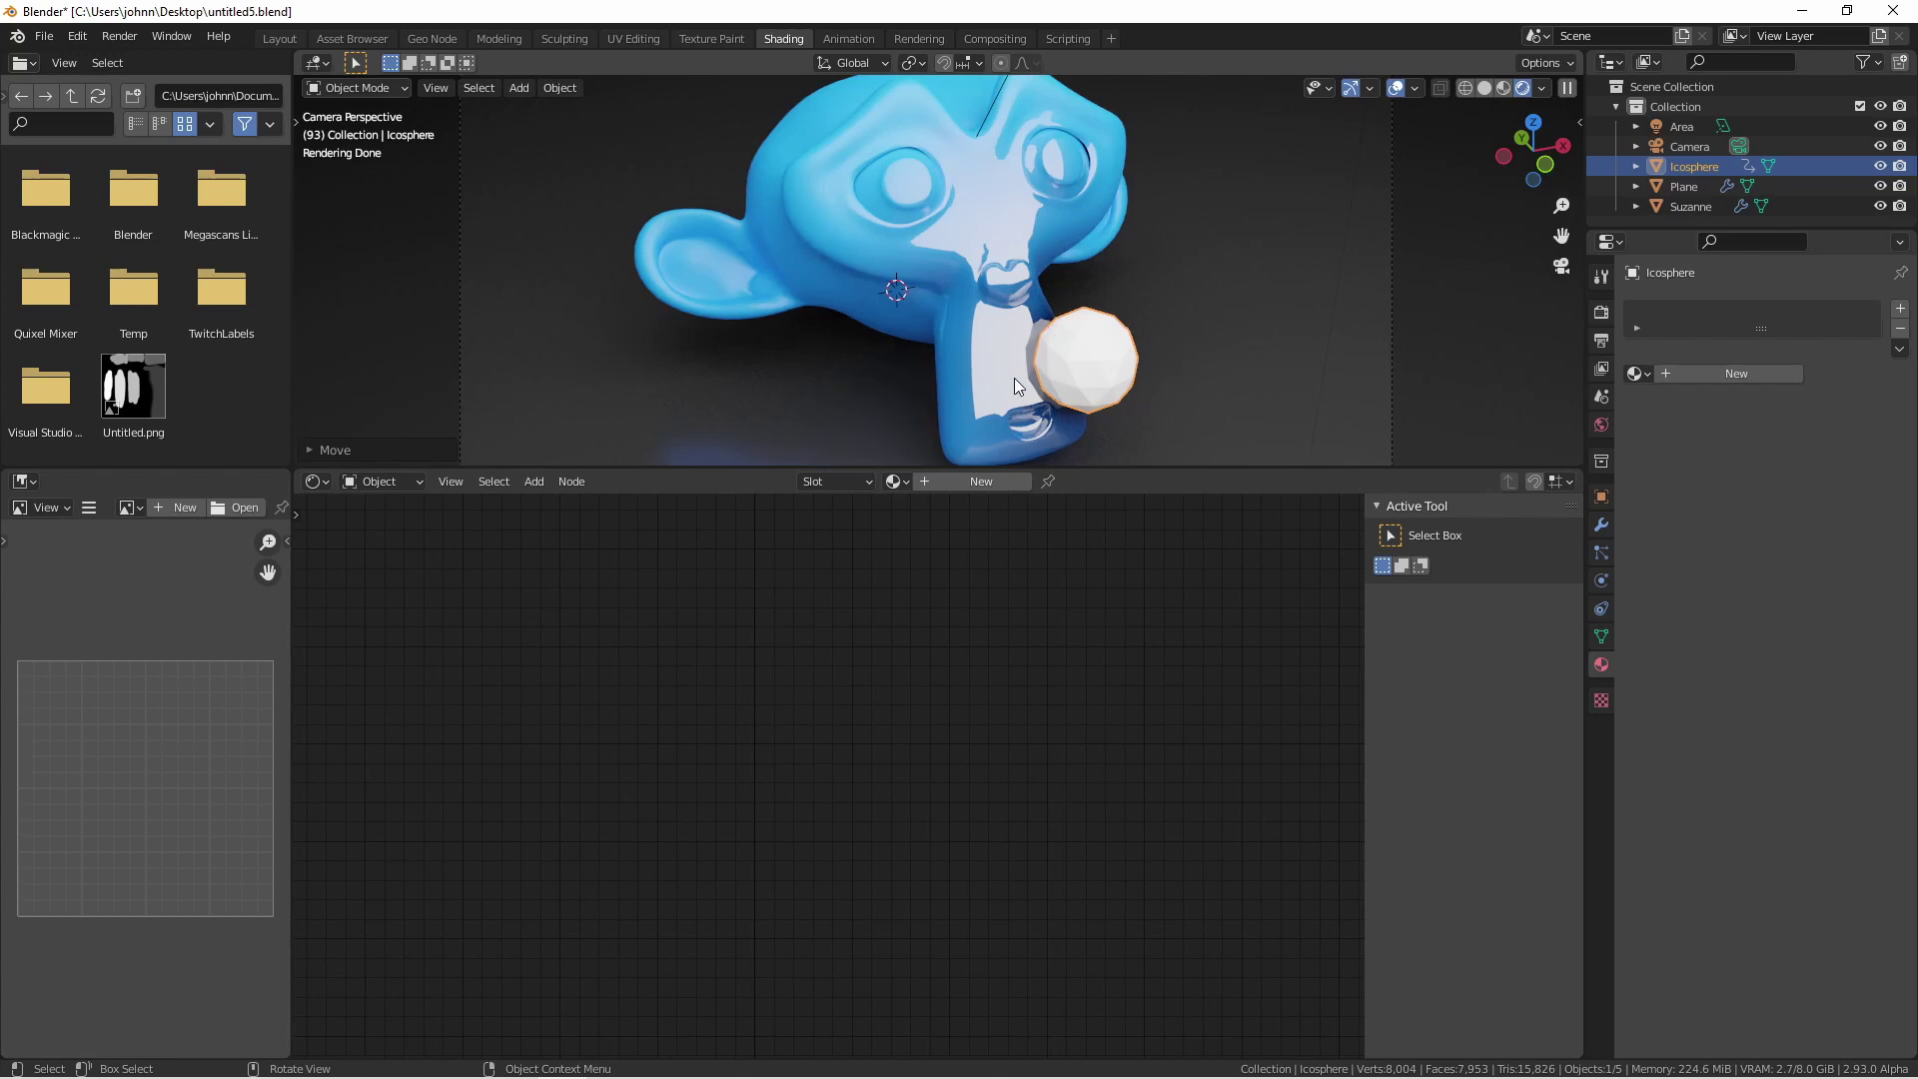
{"action": "key", "text": "ctrl+z"}
{"action": "key", "text": "ctrl+z"}
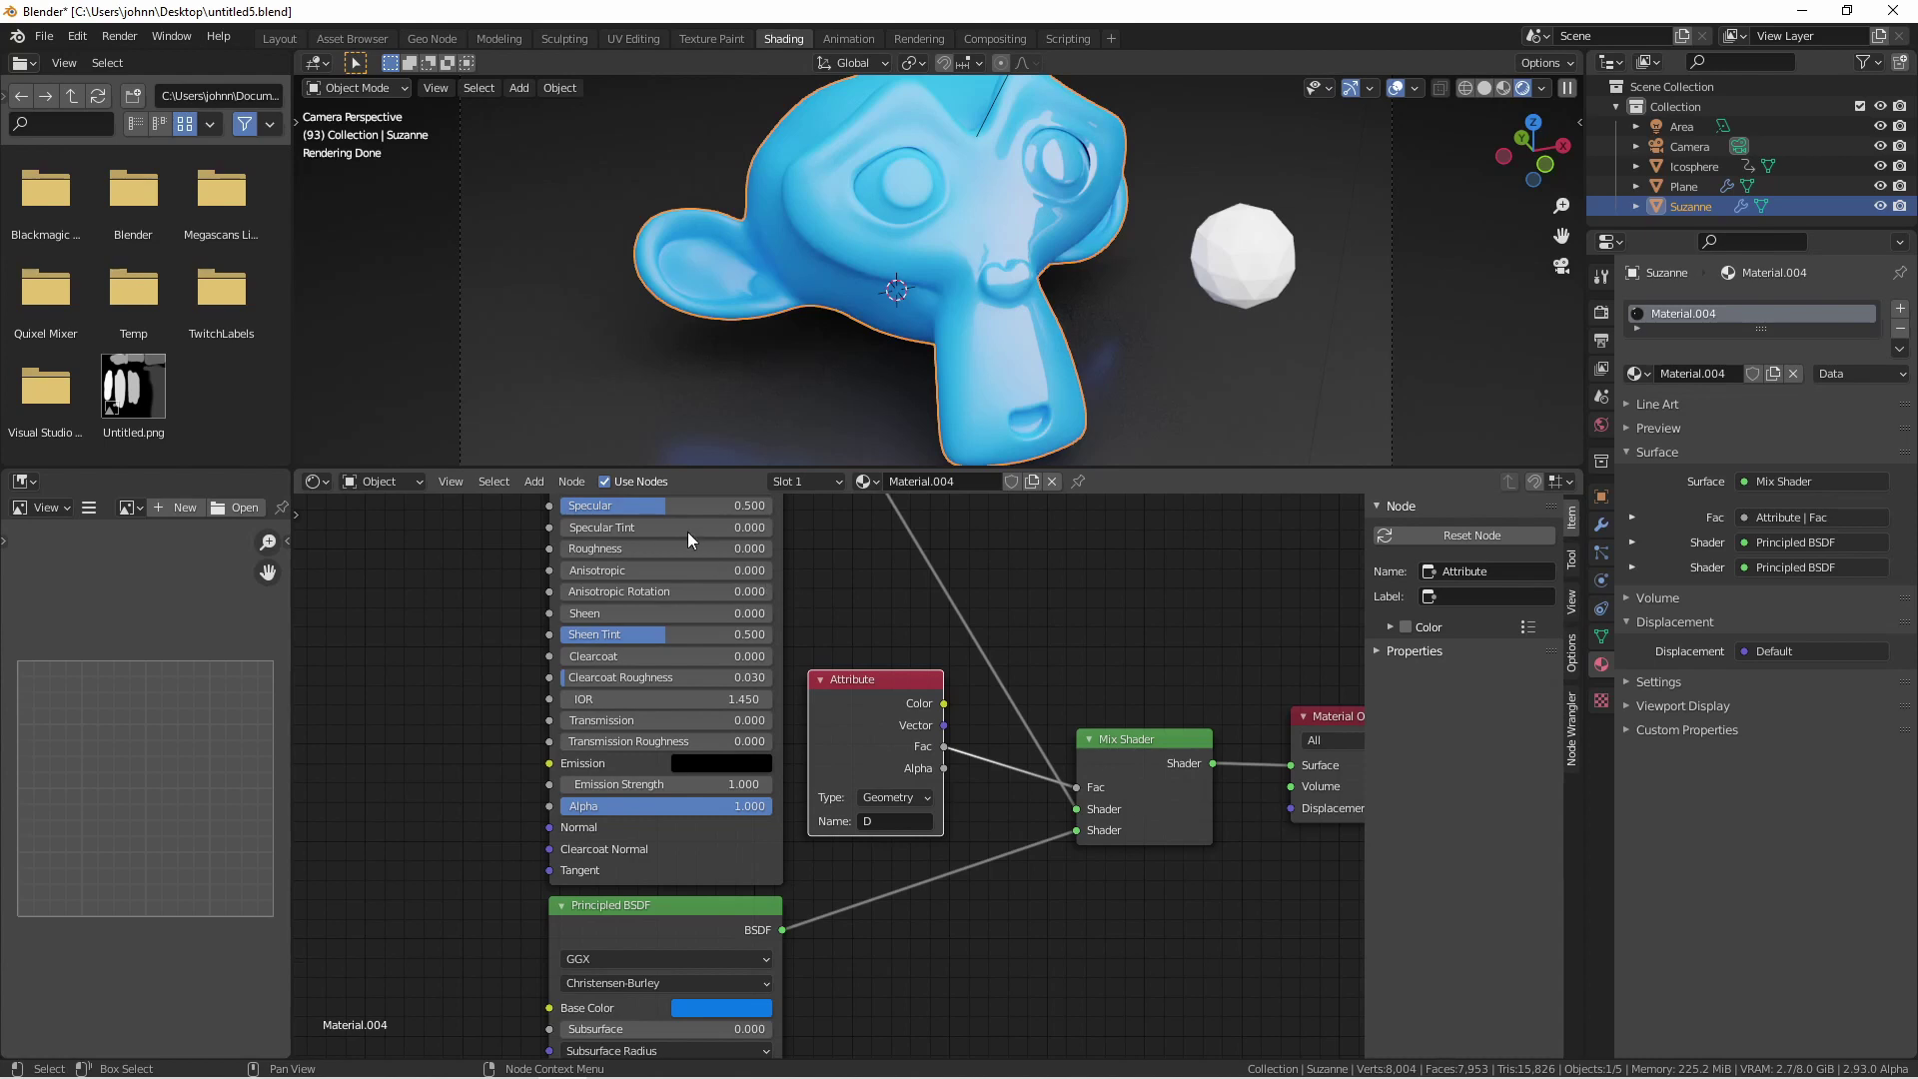
{"action": "middle_click_drag", "start_coordinate": [1120, 789], "coordinate": [1113, 557]}
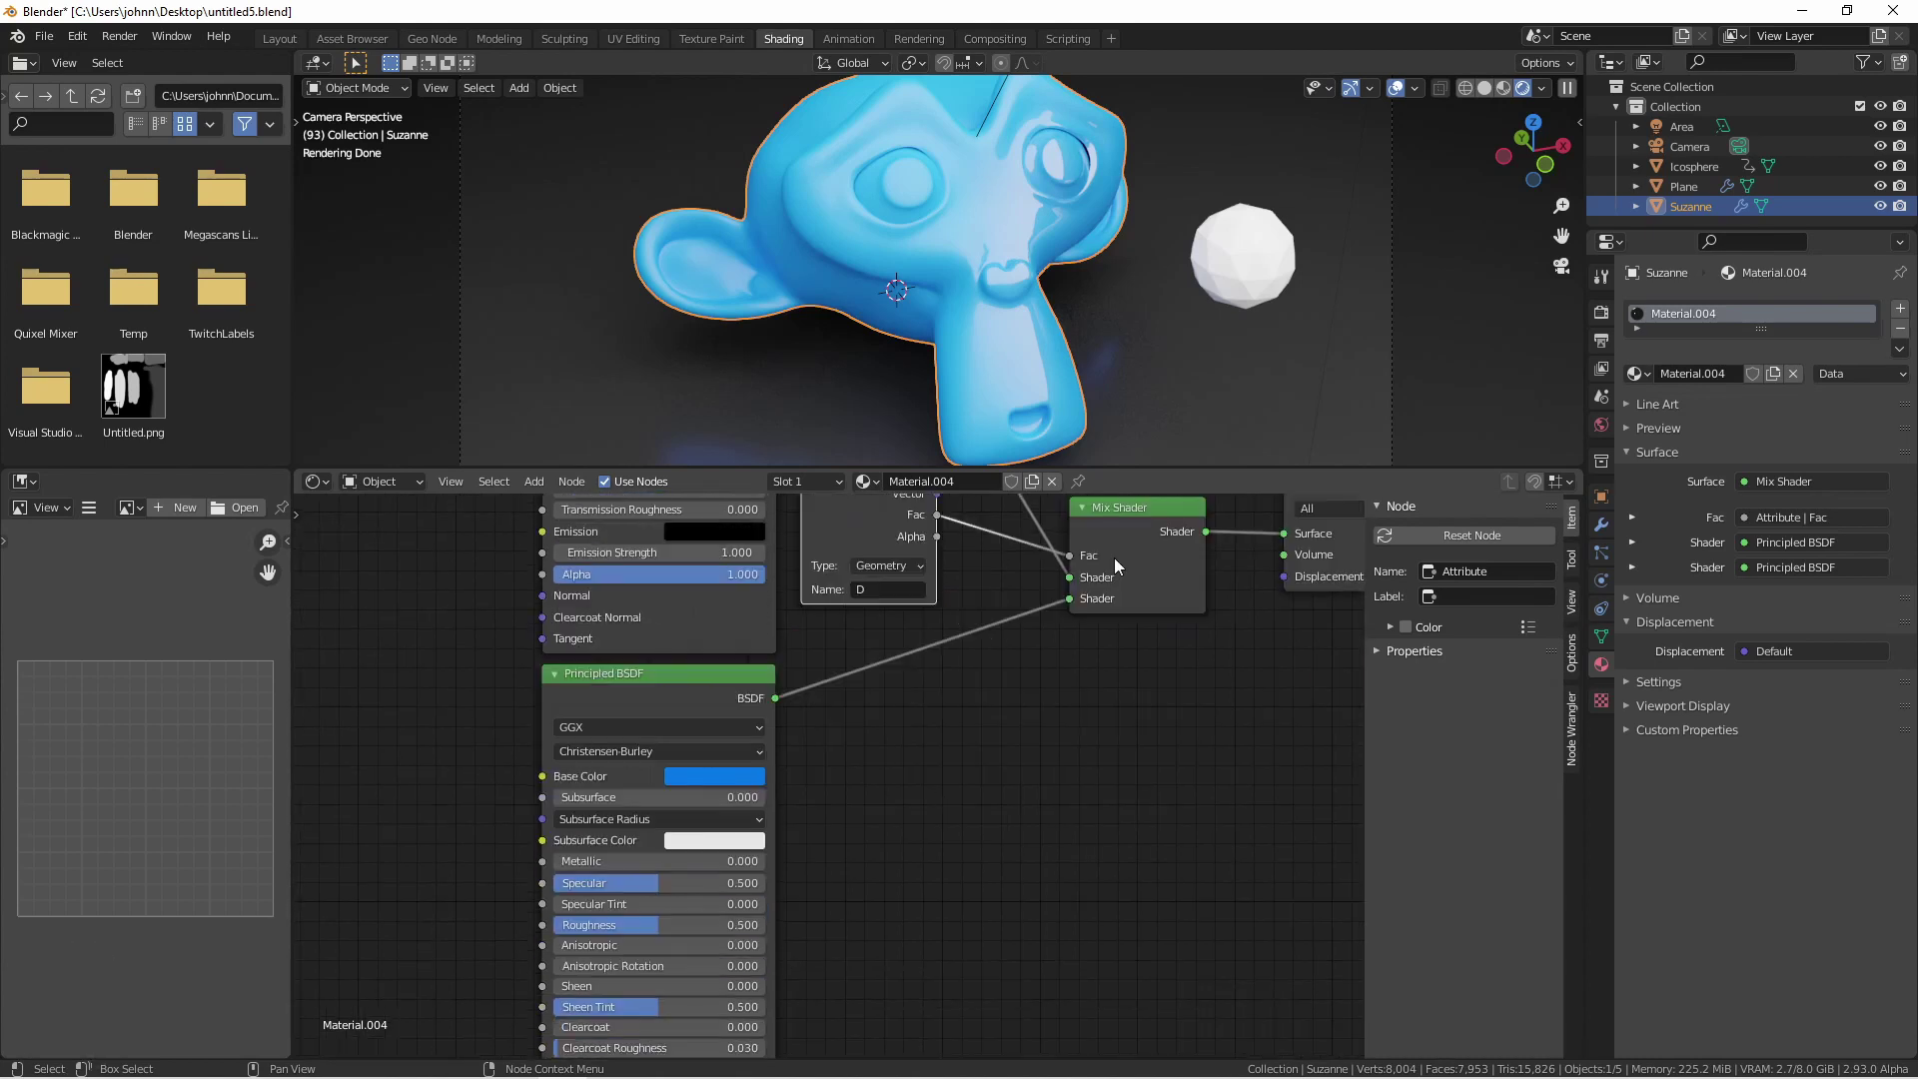
{"action": "middle_click_drag", "start_coordinate": [1023, 725], "coordinate": [1025, 873]}
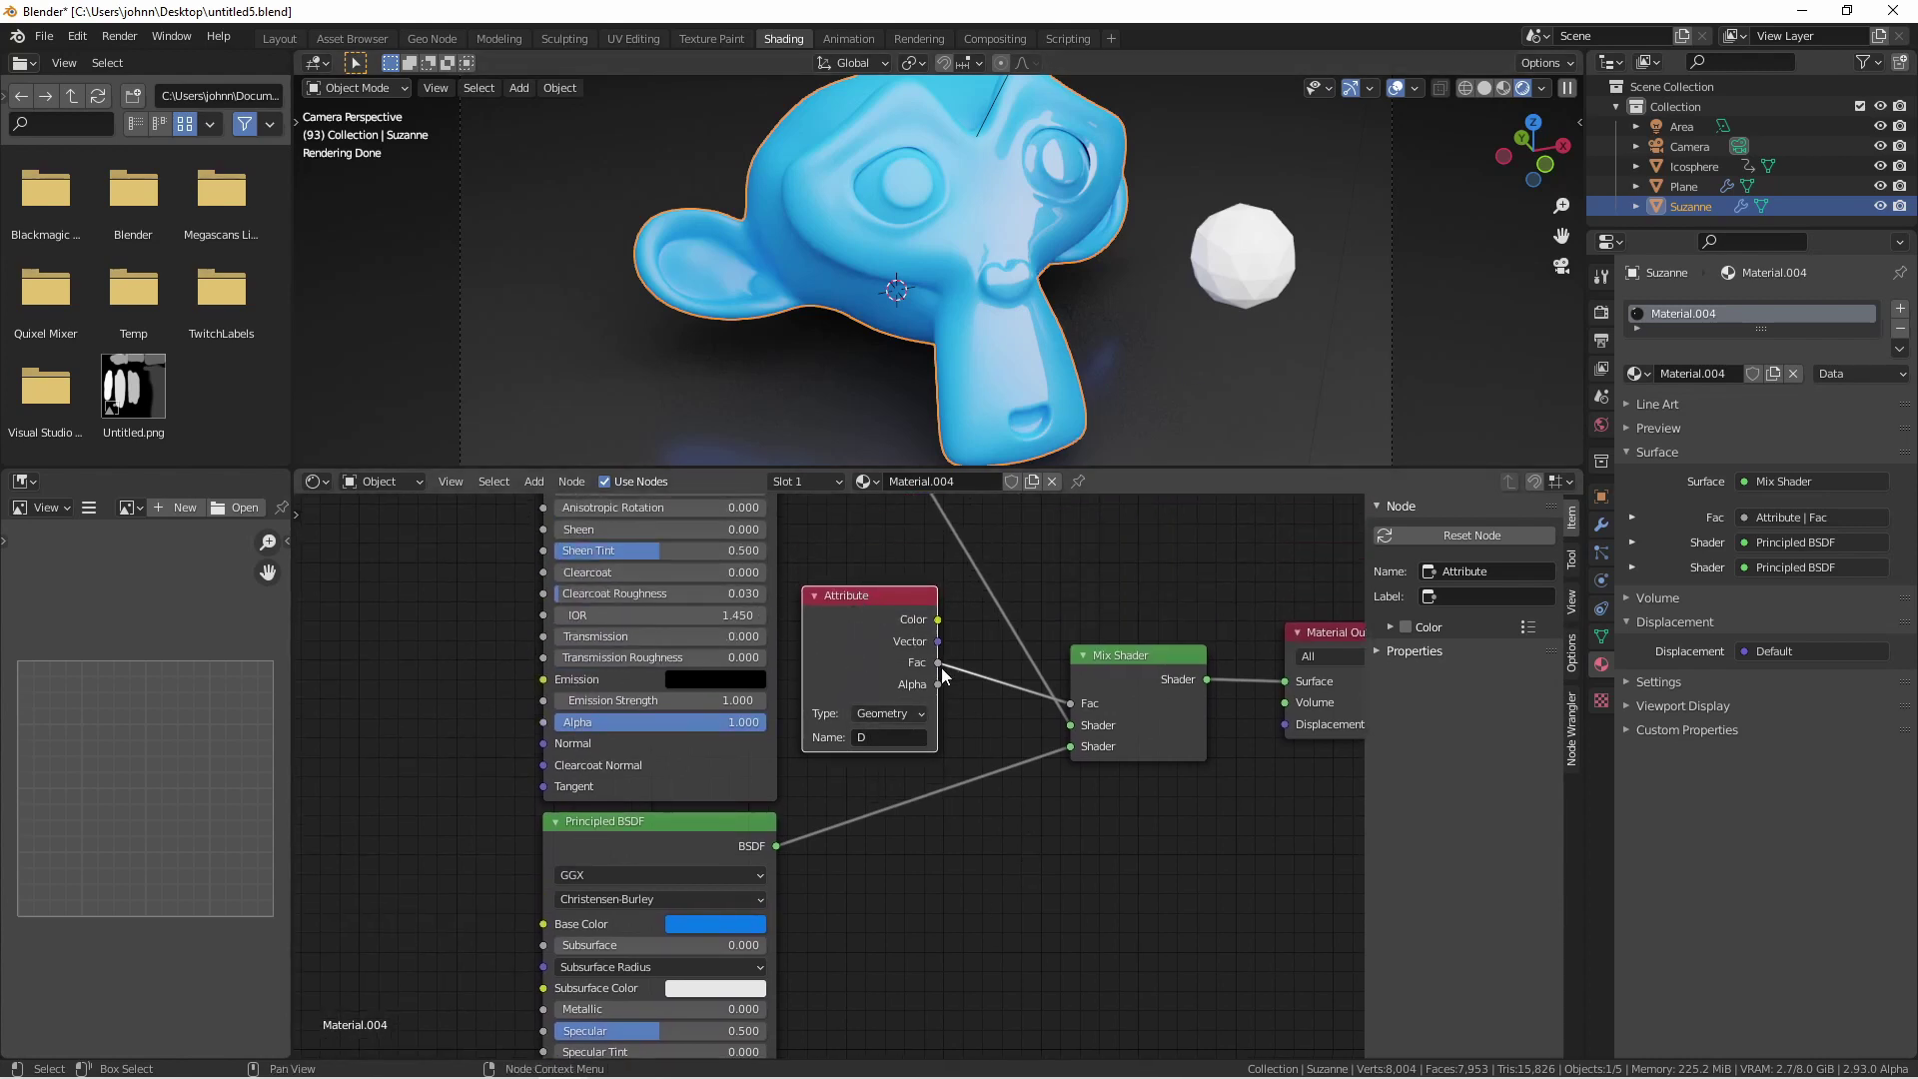
Move the icosphere in front of Suzanne's face, next to the nose.
{"action": "left_click", "coordinate": [1255, 270]}
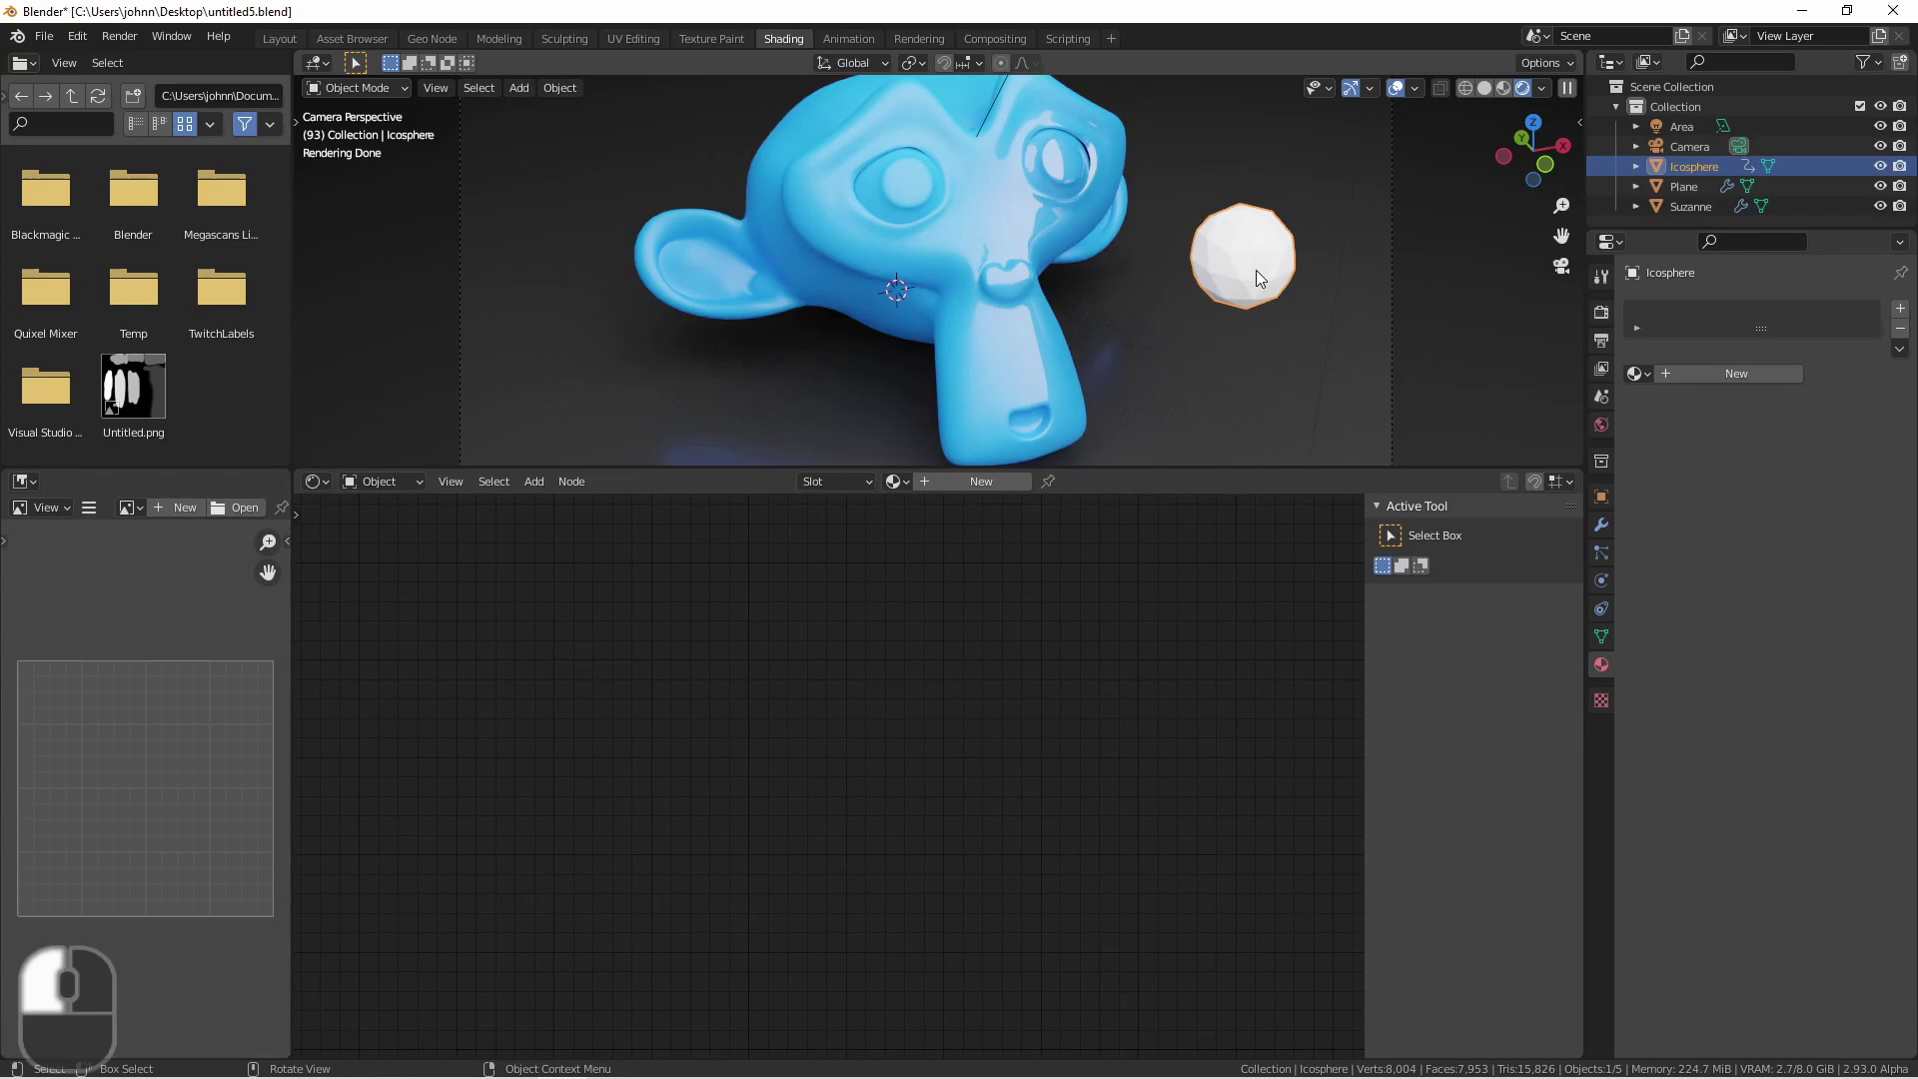
{"action": "key", "text": "g"}
{"action": "left_click", "coordinate": [983, 280]}
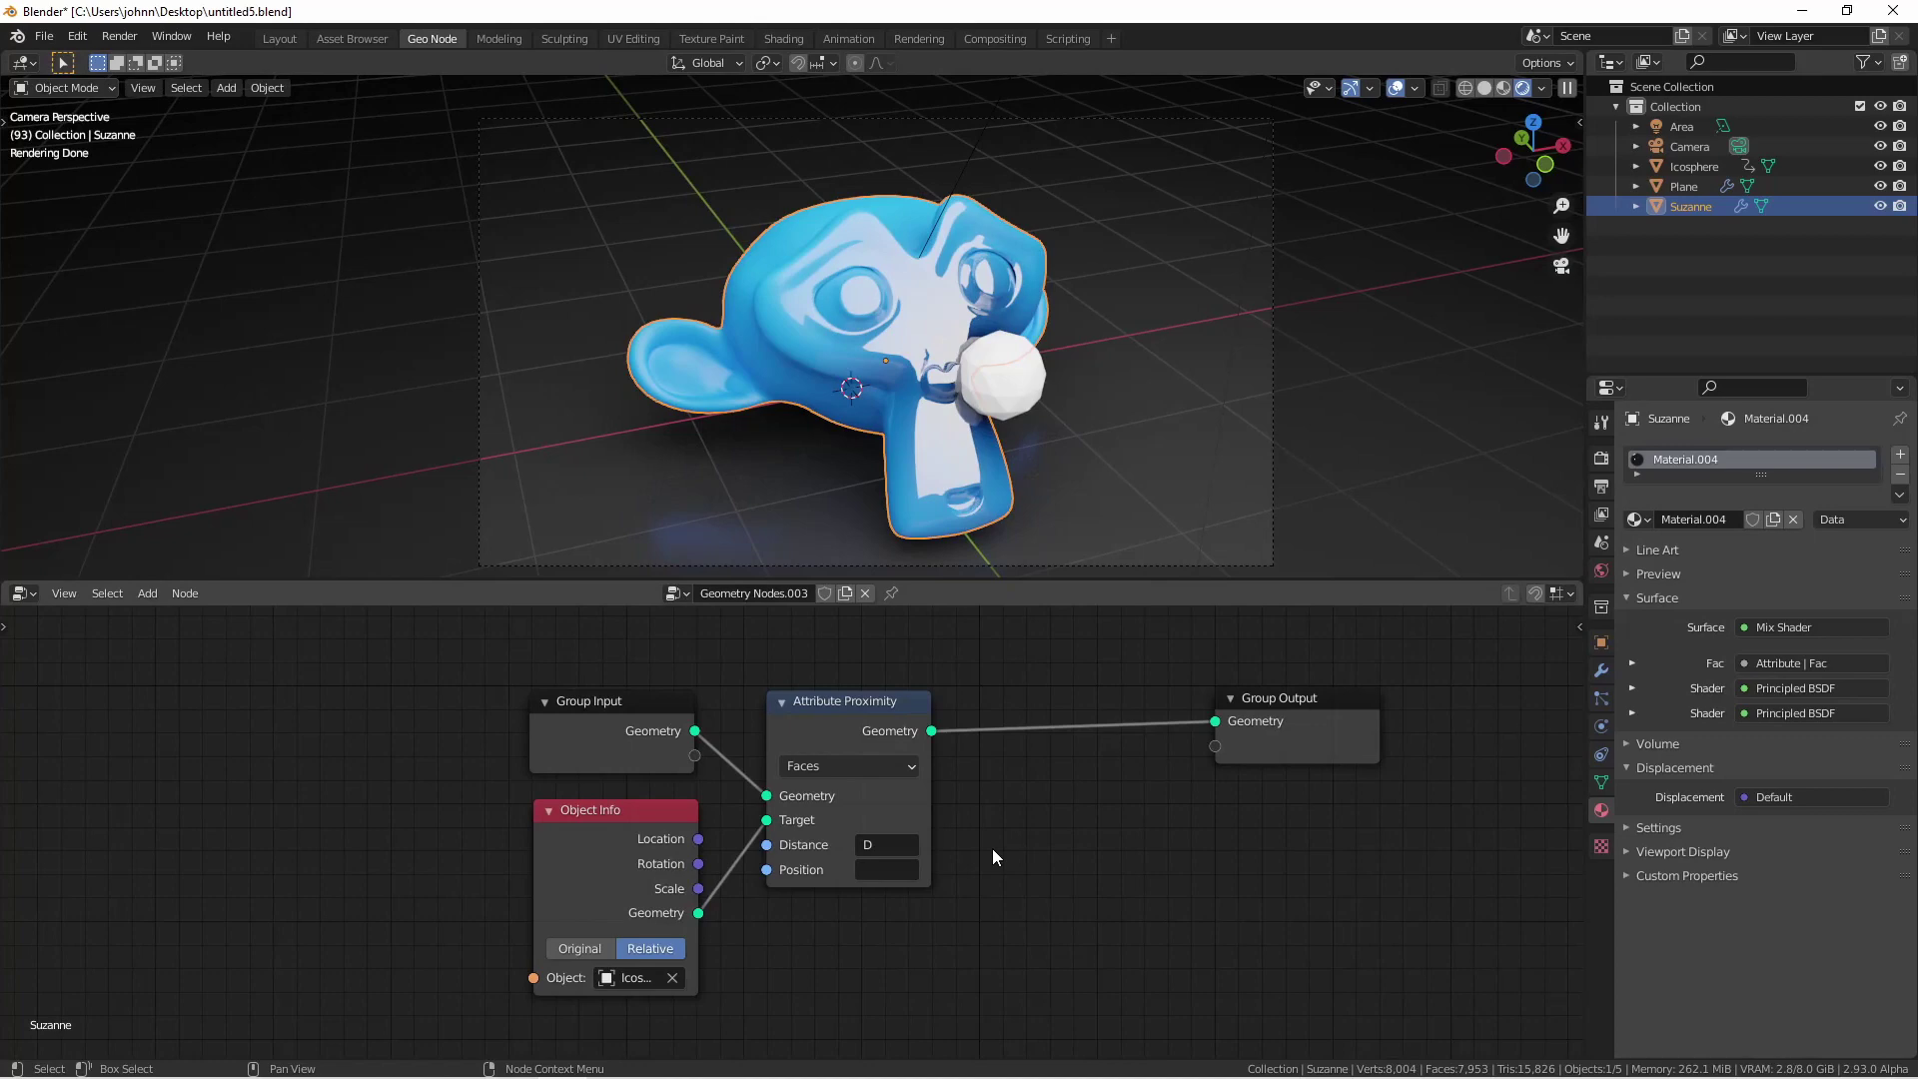
Insert an Attribute Math node after Attribute Proximity, using Power with D as A and Result, and set B to 3.900.
{"action": "key", "text": "shift+a"}
{"action": "mouse_move", "coordinate": [872, 746]}
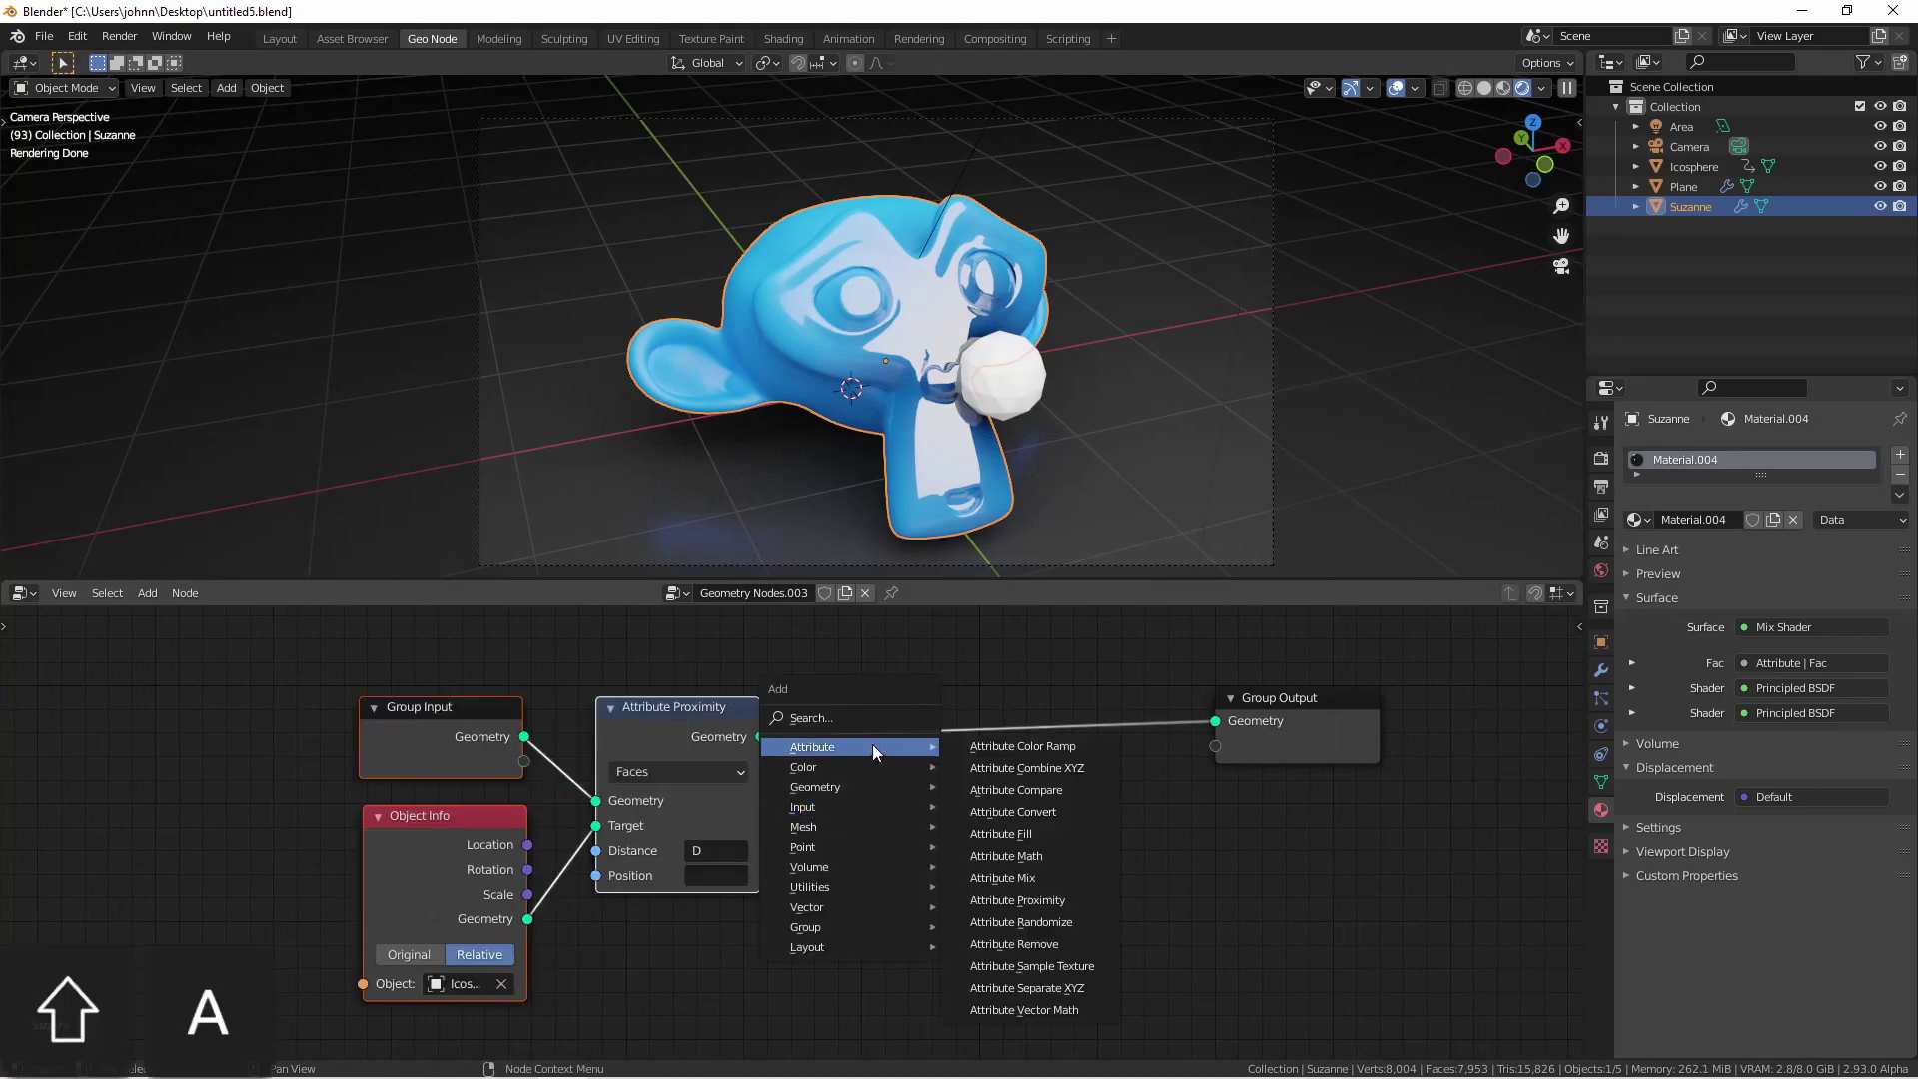
{"action": "left_click", "coordinate": [1045, 854]}
{"action": "left_click", "coordinate": [939, 779]}
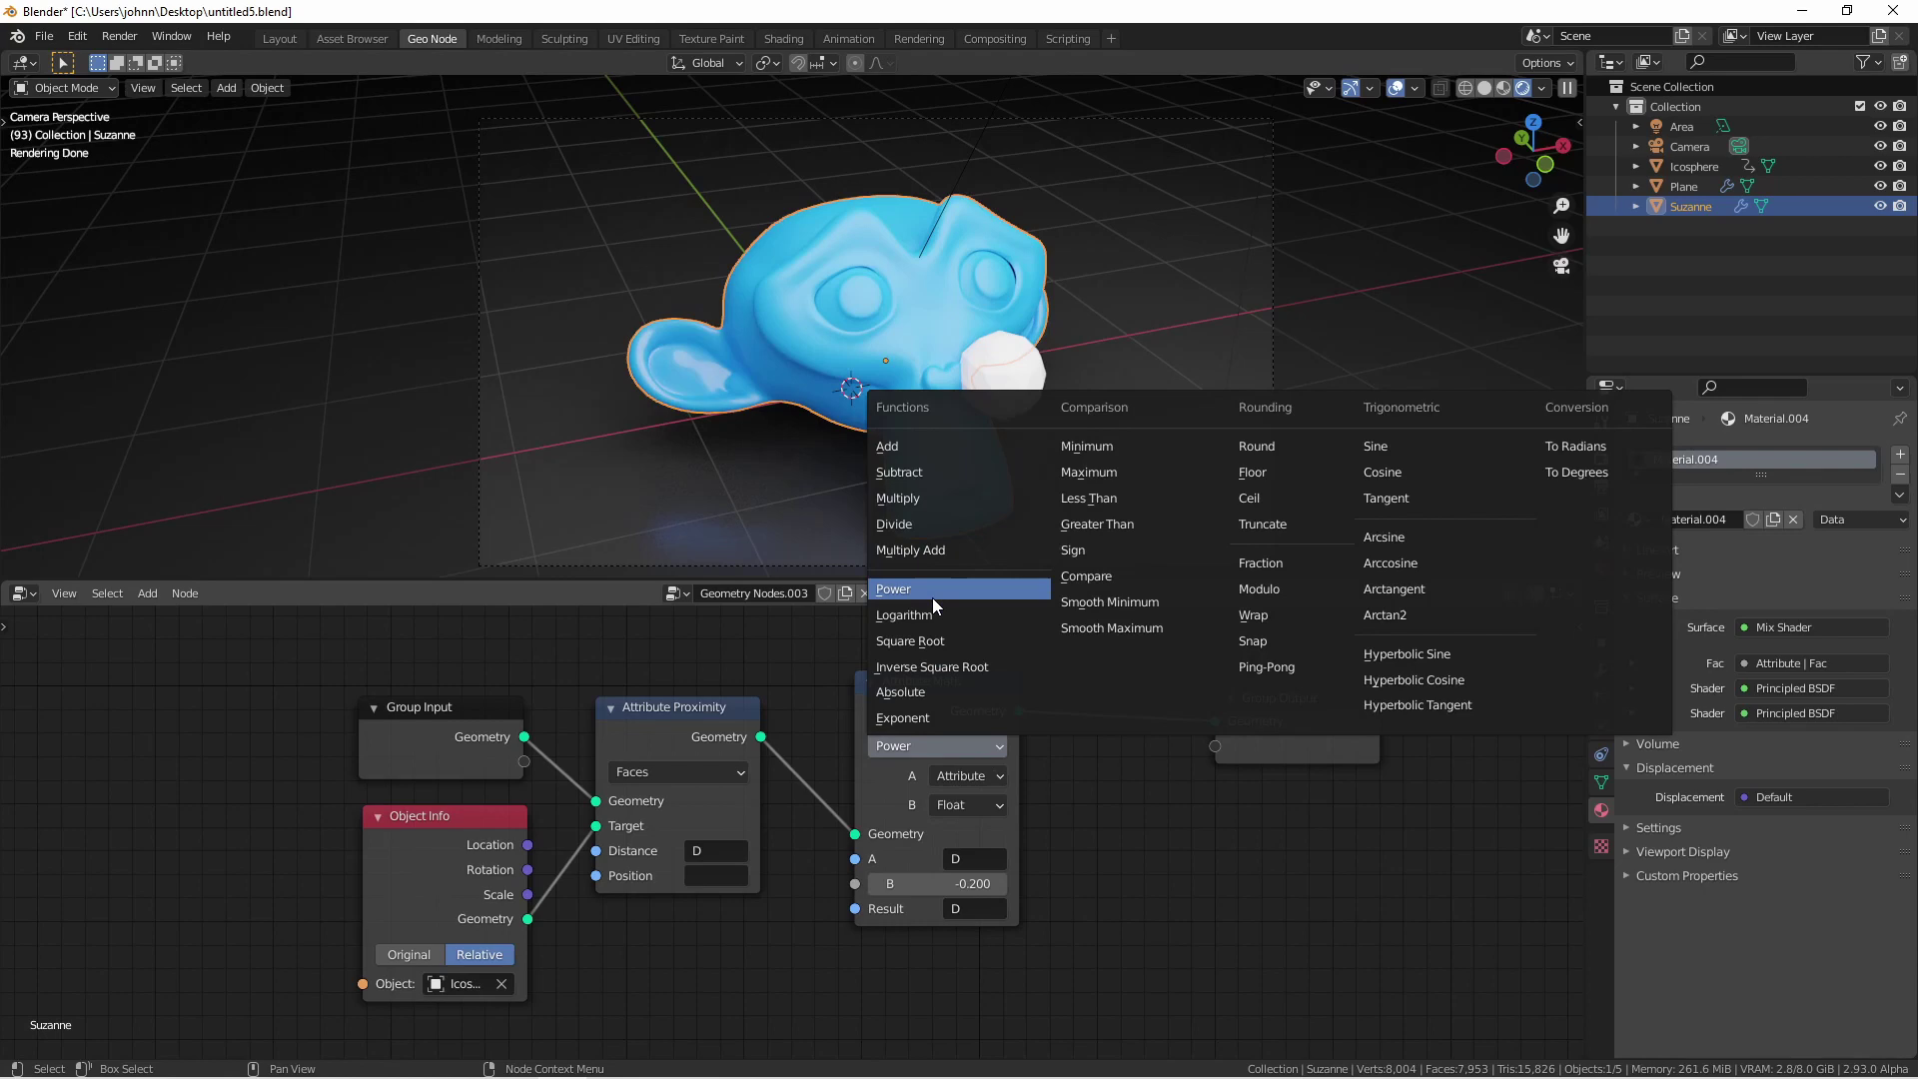
{"action": "left_click", "coordinate": [933, 589]}
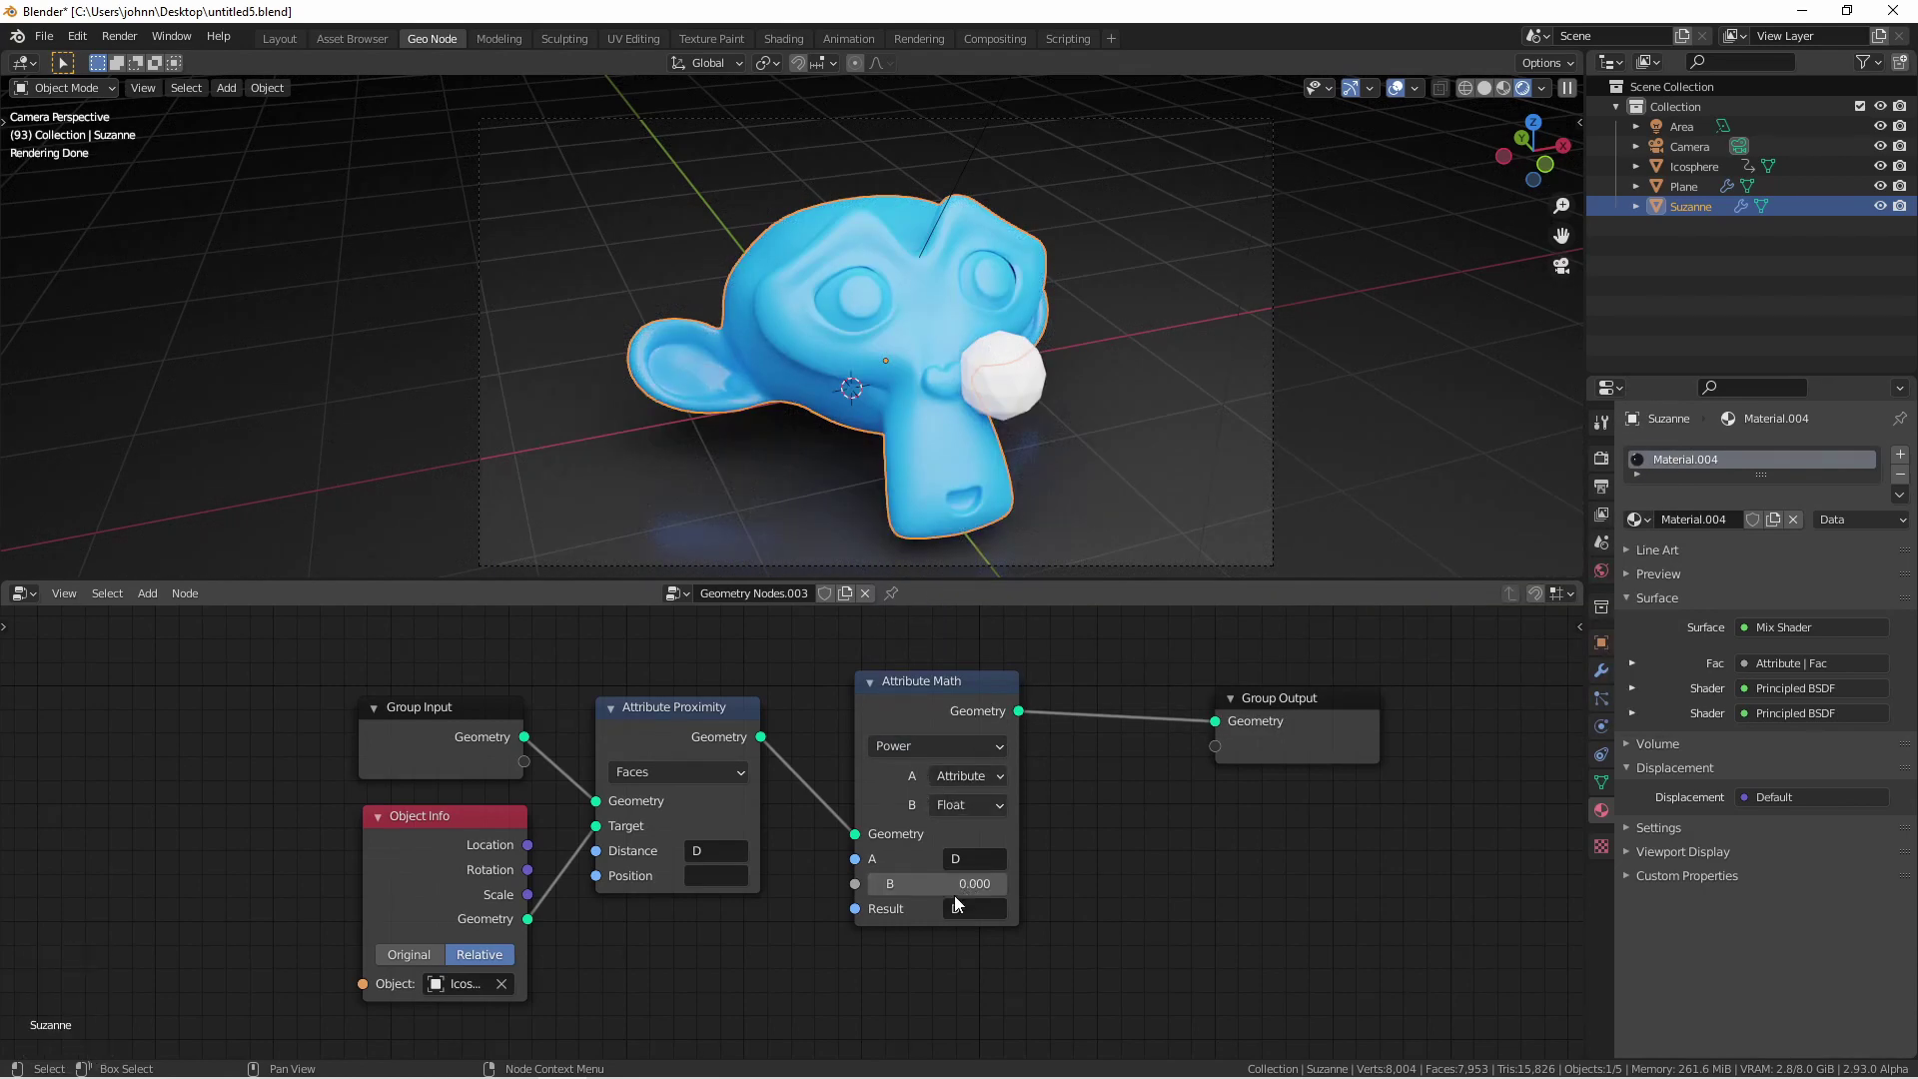
{"action": "left_click_drag", "start_coordinate": [900, 887], "coordinate": [957, 887]}
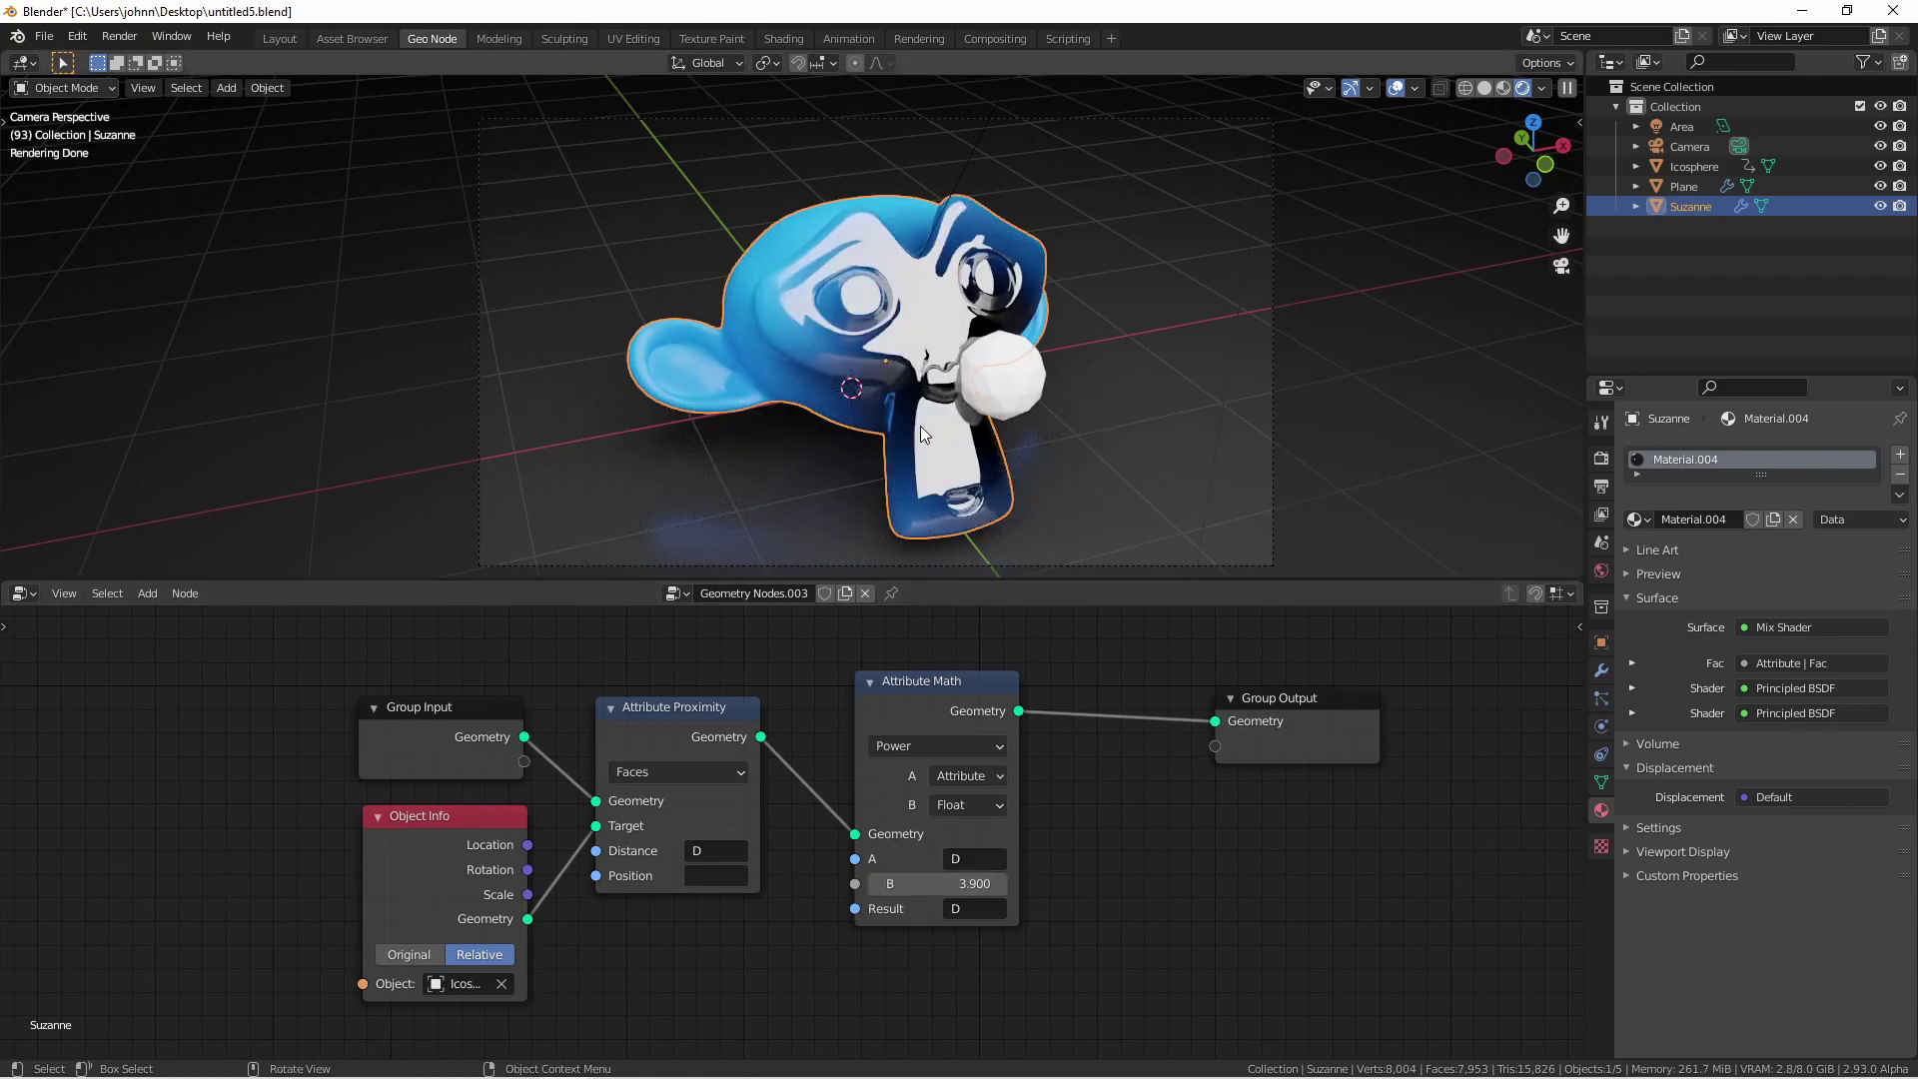
Move the icosphere from beside Suzanne's nose to test the Power-adjusted shader mix.
{"action": "left_click", "coordinate": [1011, 378]}
{"action": "key", "text": "g"}
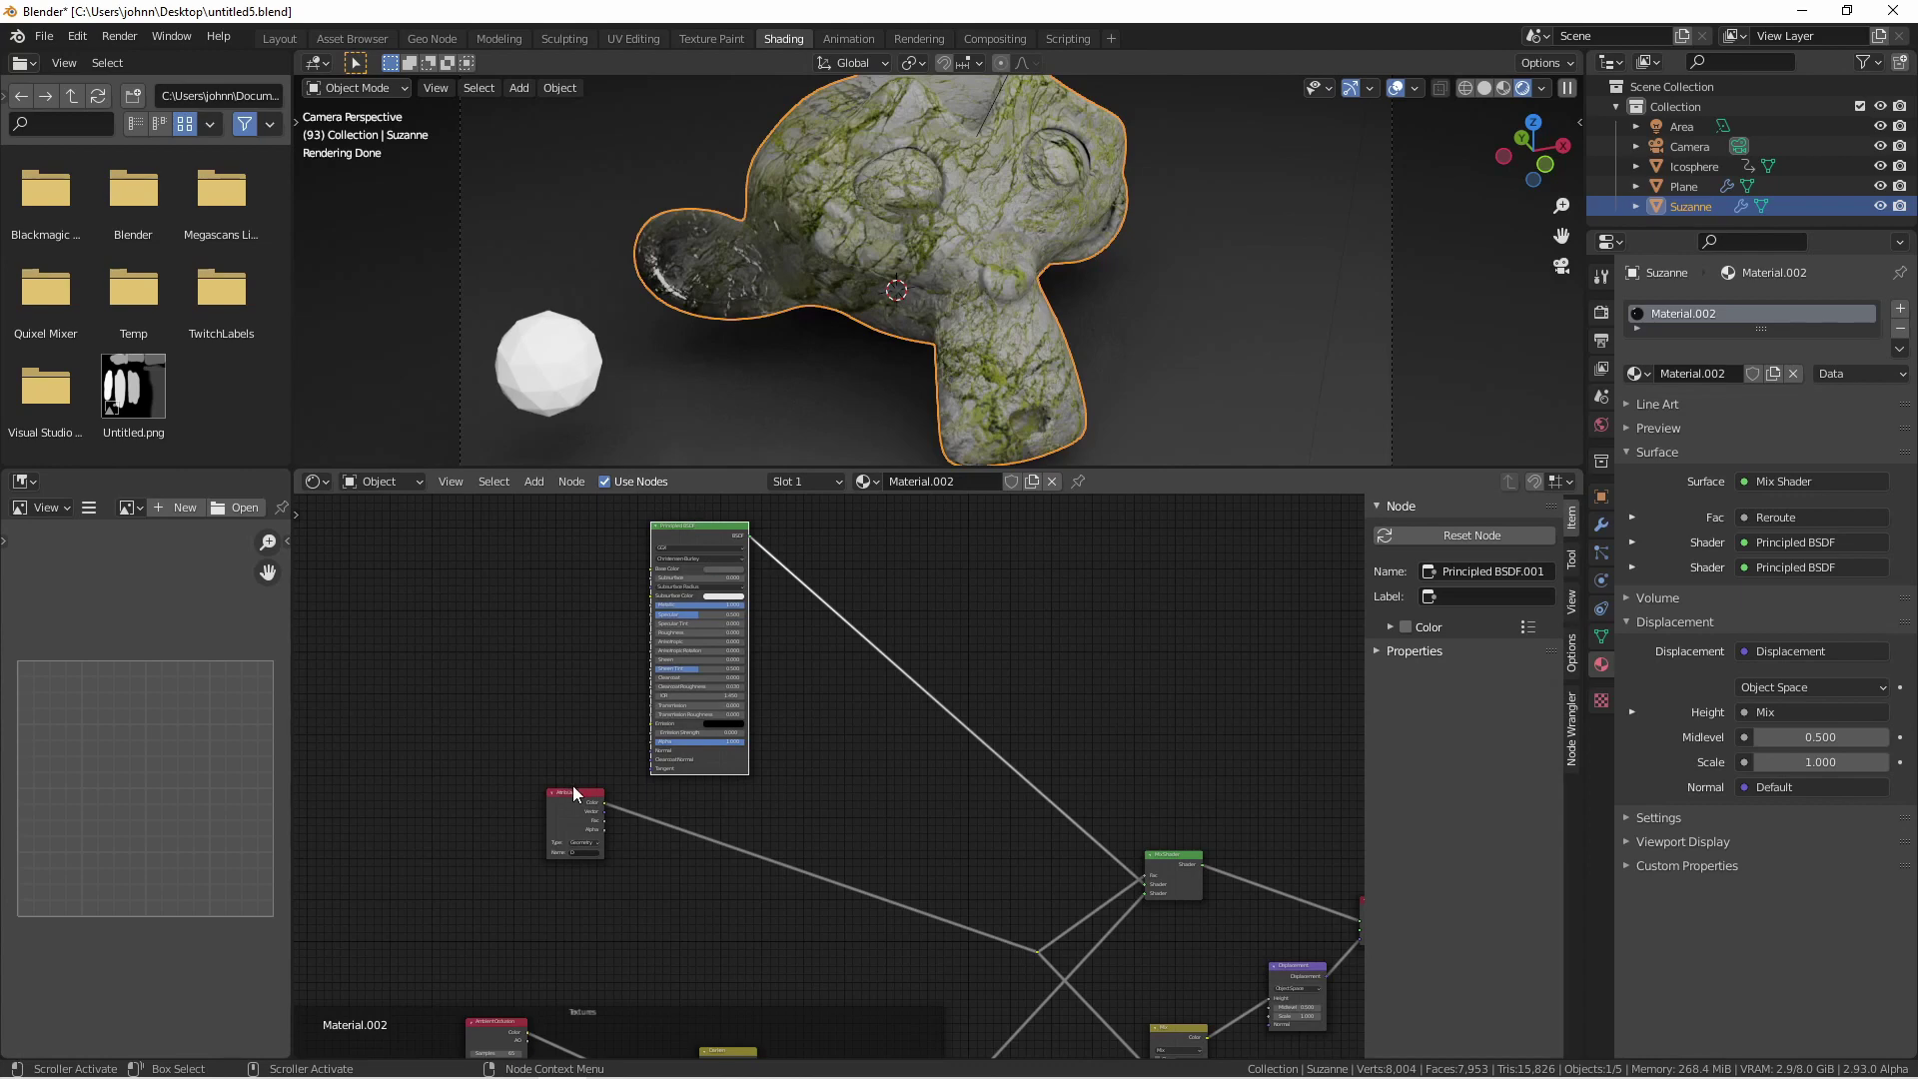
Examine how the Attribute node named D feeds the Mix Shader and the displacement's Mix node in Material.002.
{"action": "left_click", "coordinate": [572, 790]}
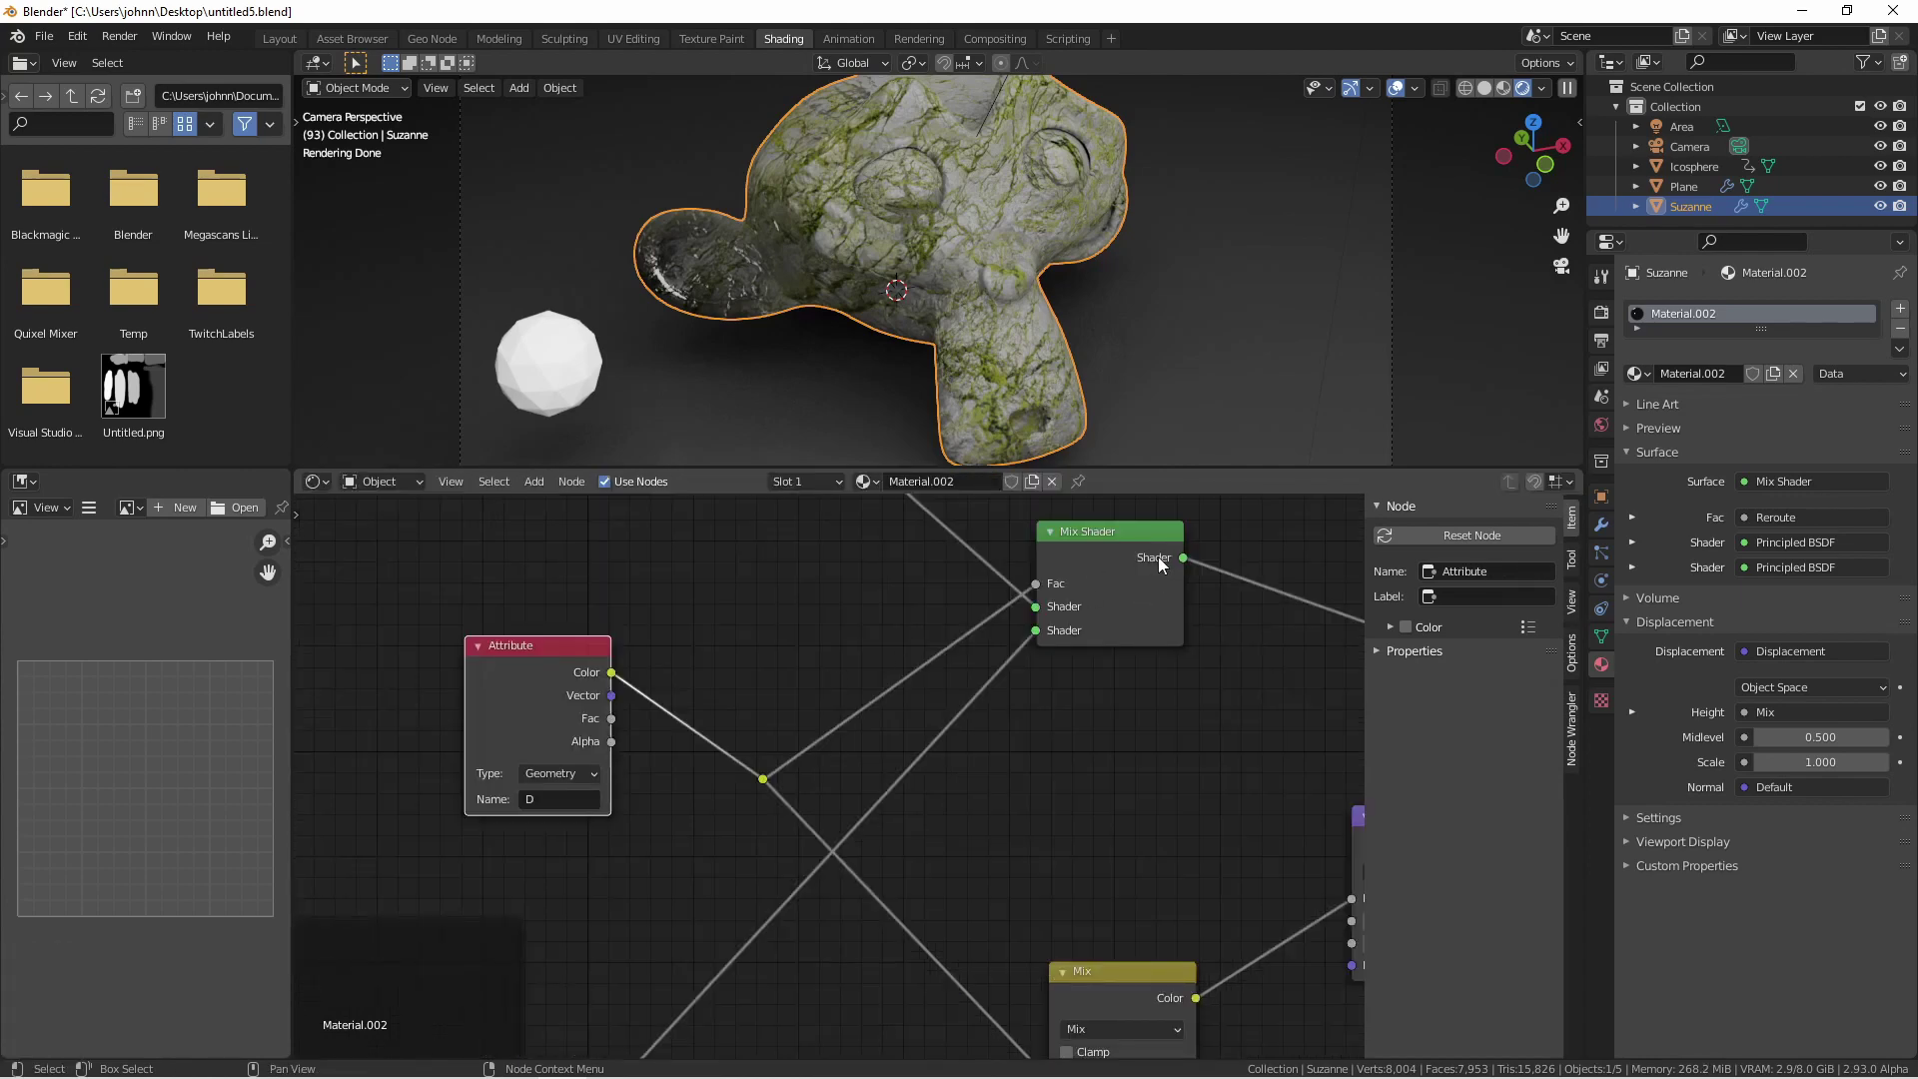
{"action": "scroll", "coordinate": [889, 914], "scroll_direction": "down", "scroll_amount": 6}
{"action": "middle_click_drag", "start_coordinate": [889, 914], "coordinate": [784, 706]}
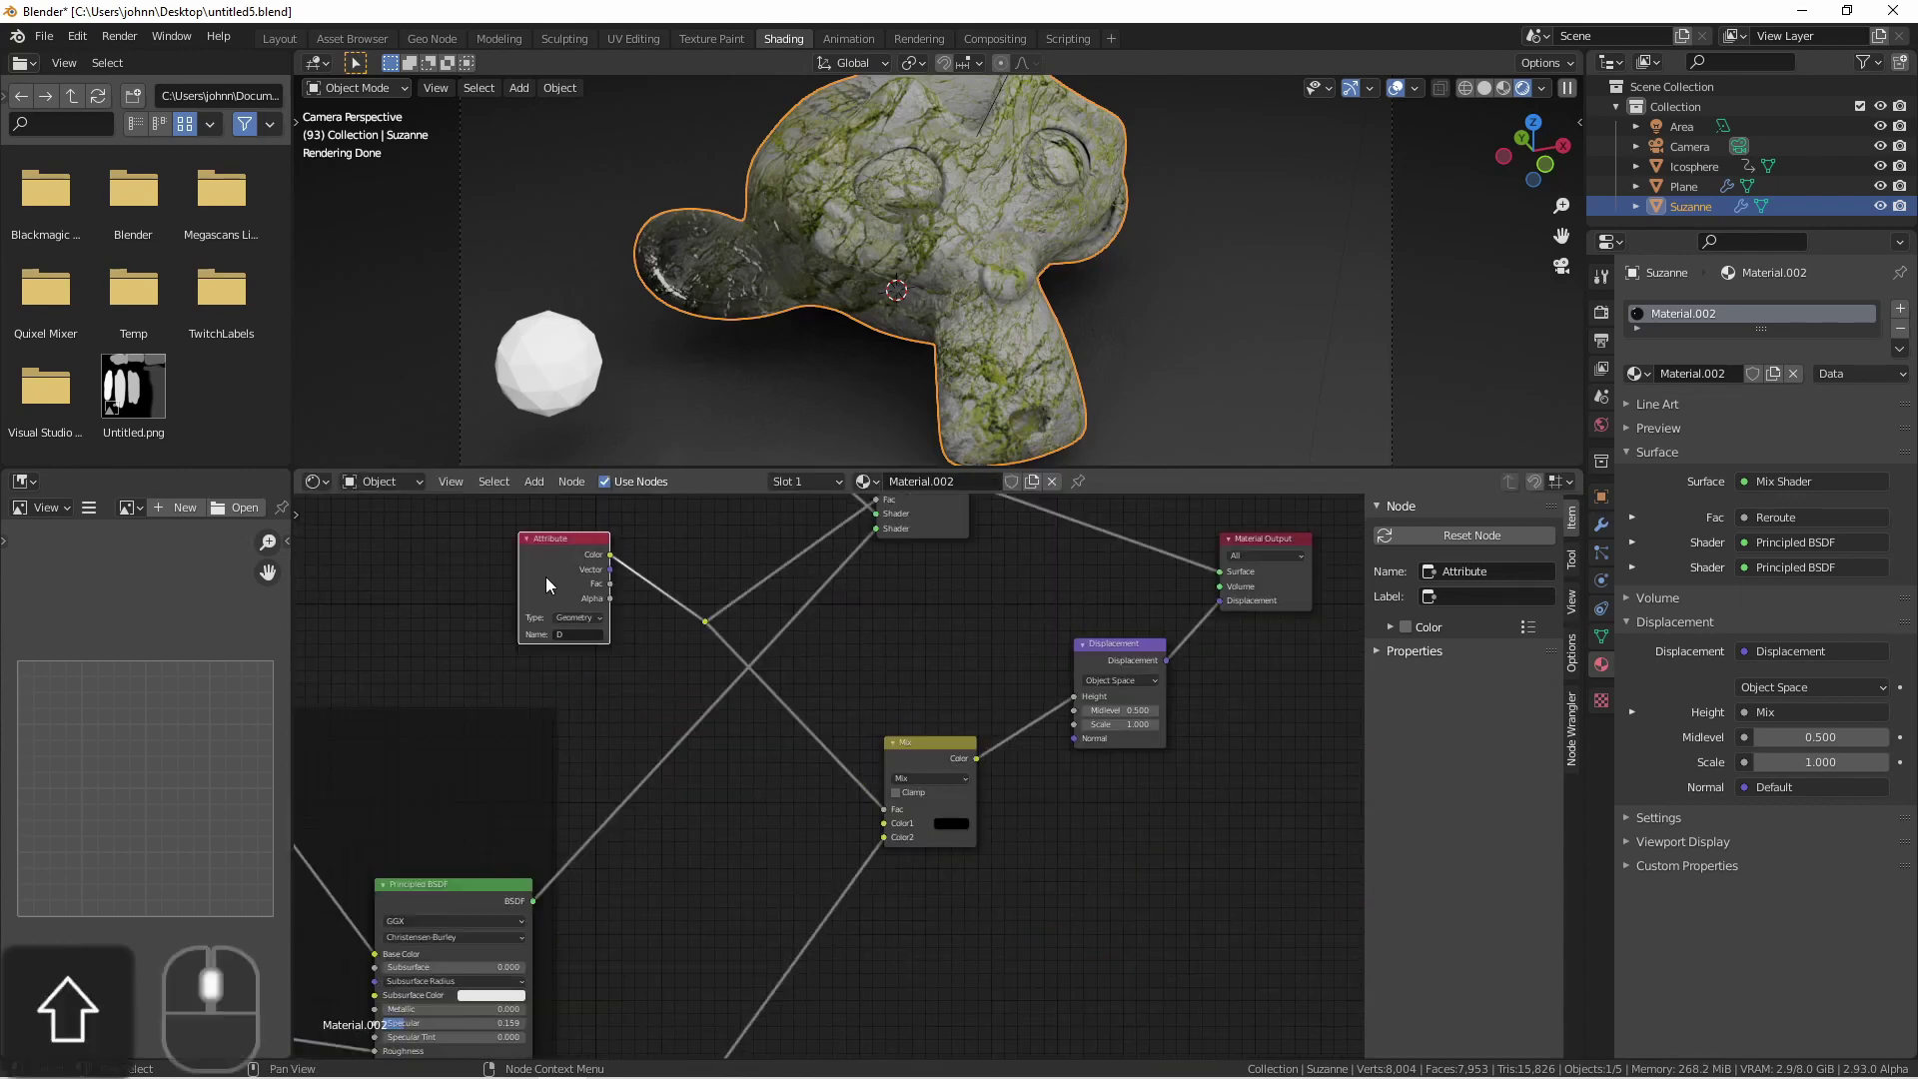
{"action": "scroll", "coordinate": [925, 751], "scroll_direction": "down", "scroll_amount": 3}
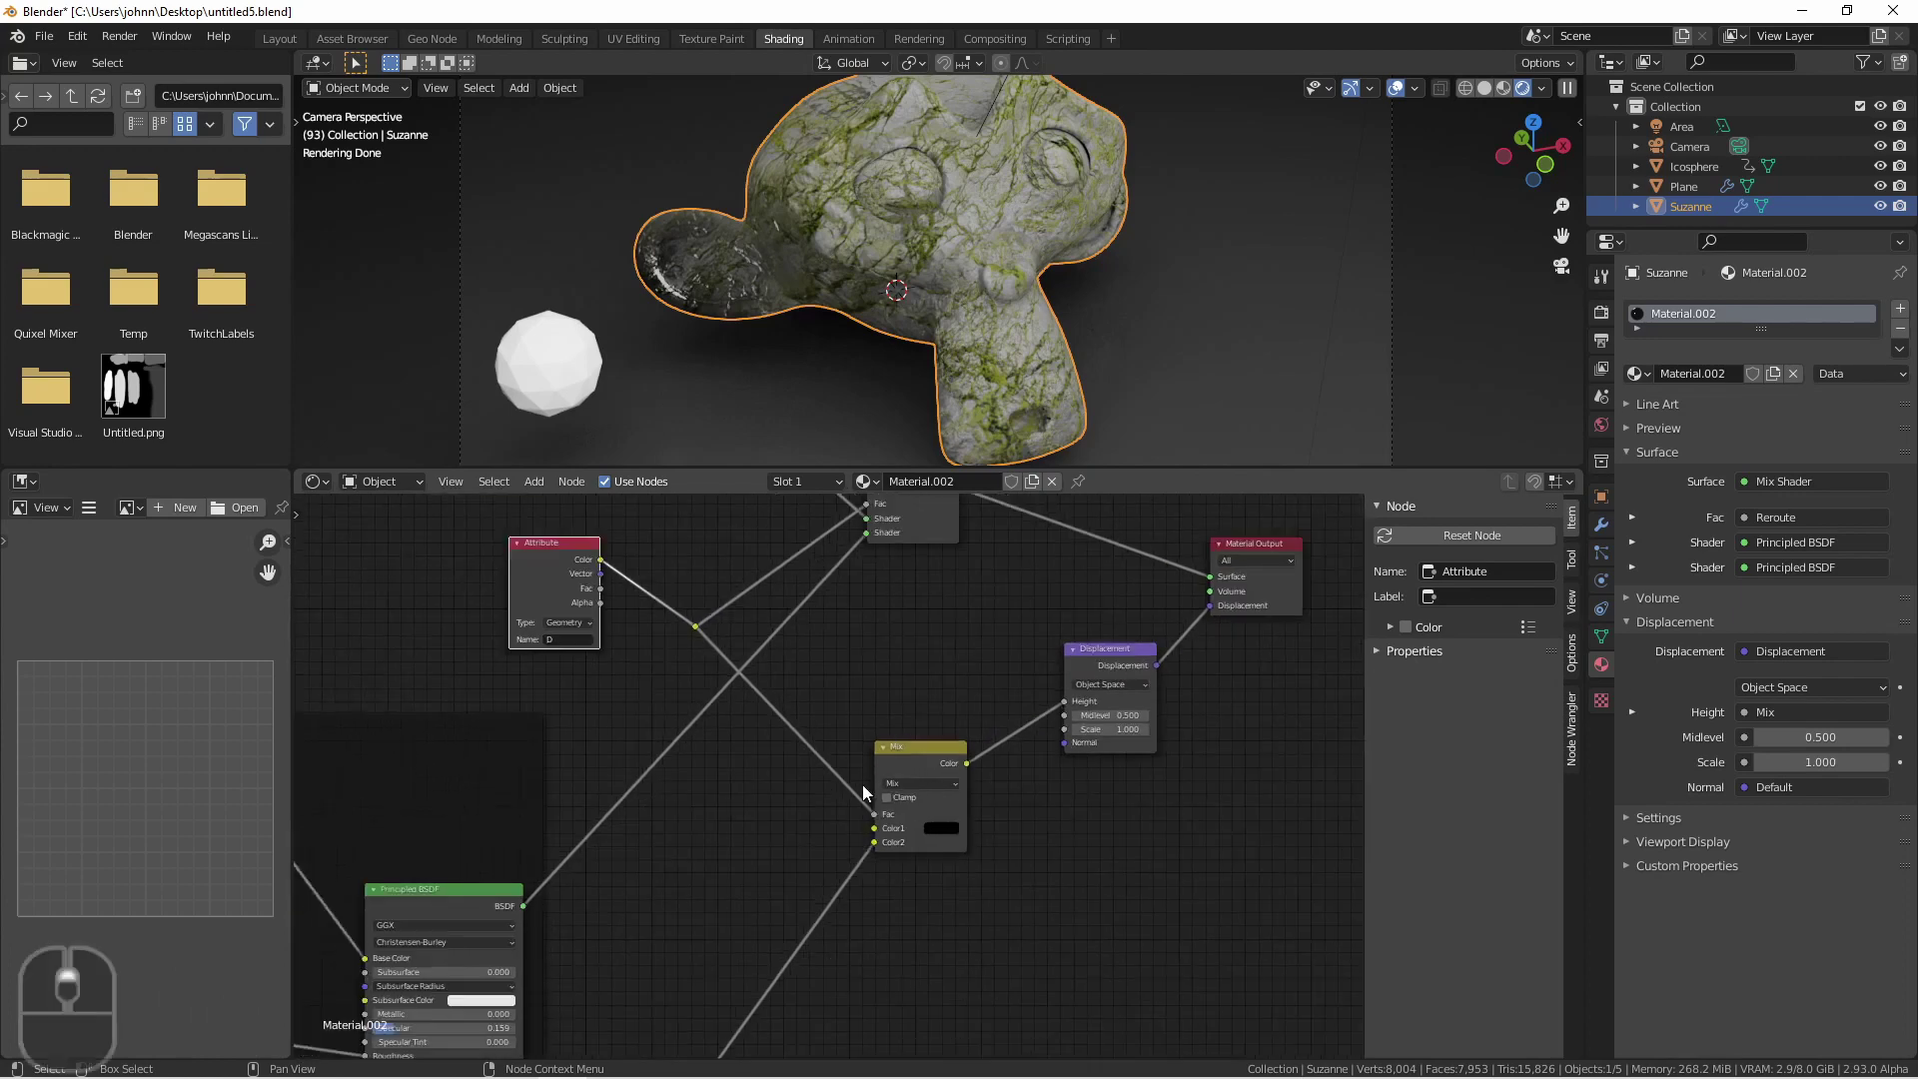
{"action": "scroll", "coordinate": [1015, 614], "scroll_direction": "up", "scroll_amount": 3}
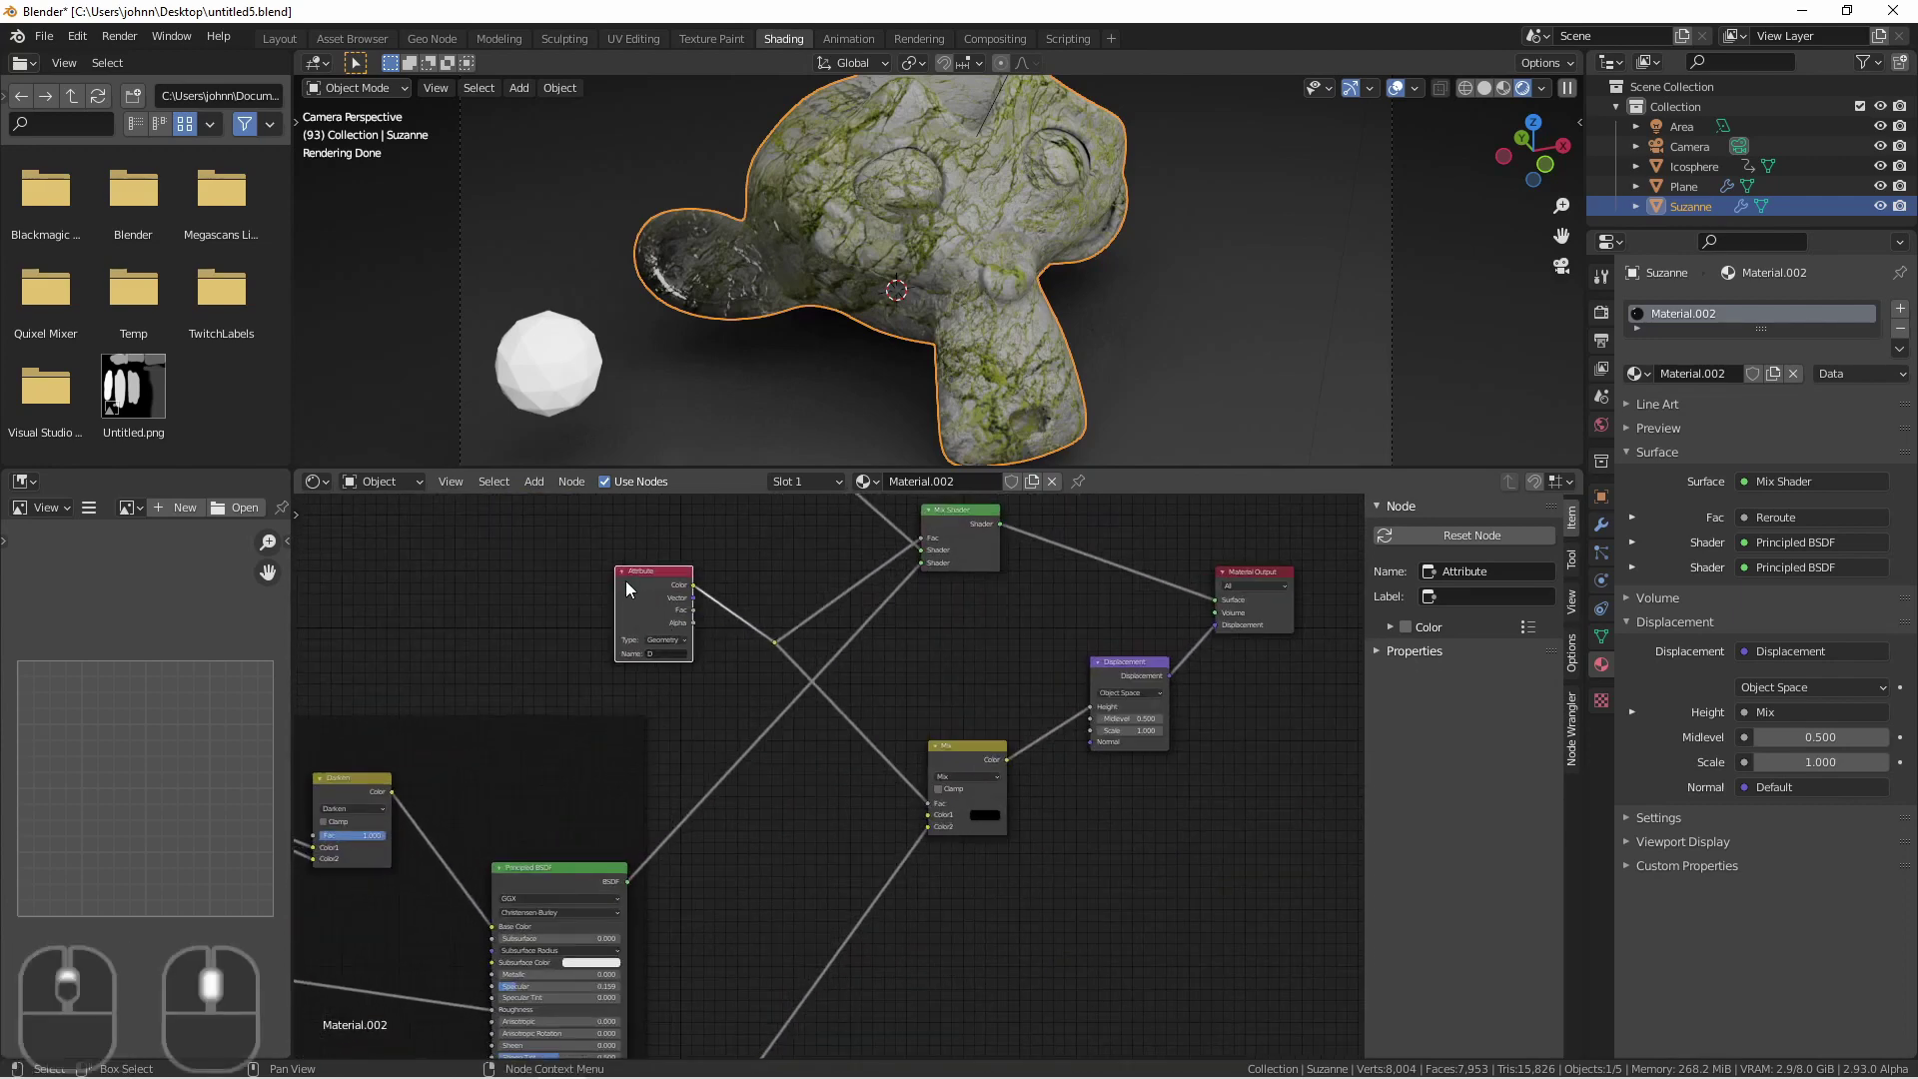
Move the icosphere in front of Suzanne's nose to test the material blend, and reselect Suzanne to show its shader nodes.
{"action": "left_click", "coordinate": [529, 386]}
{"action": "key", "text": "g"}
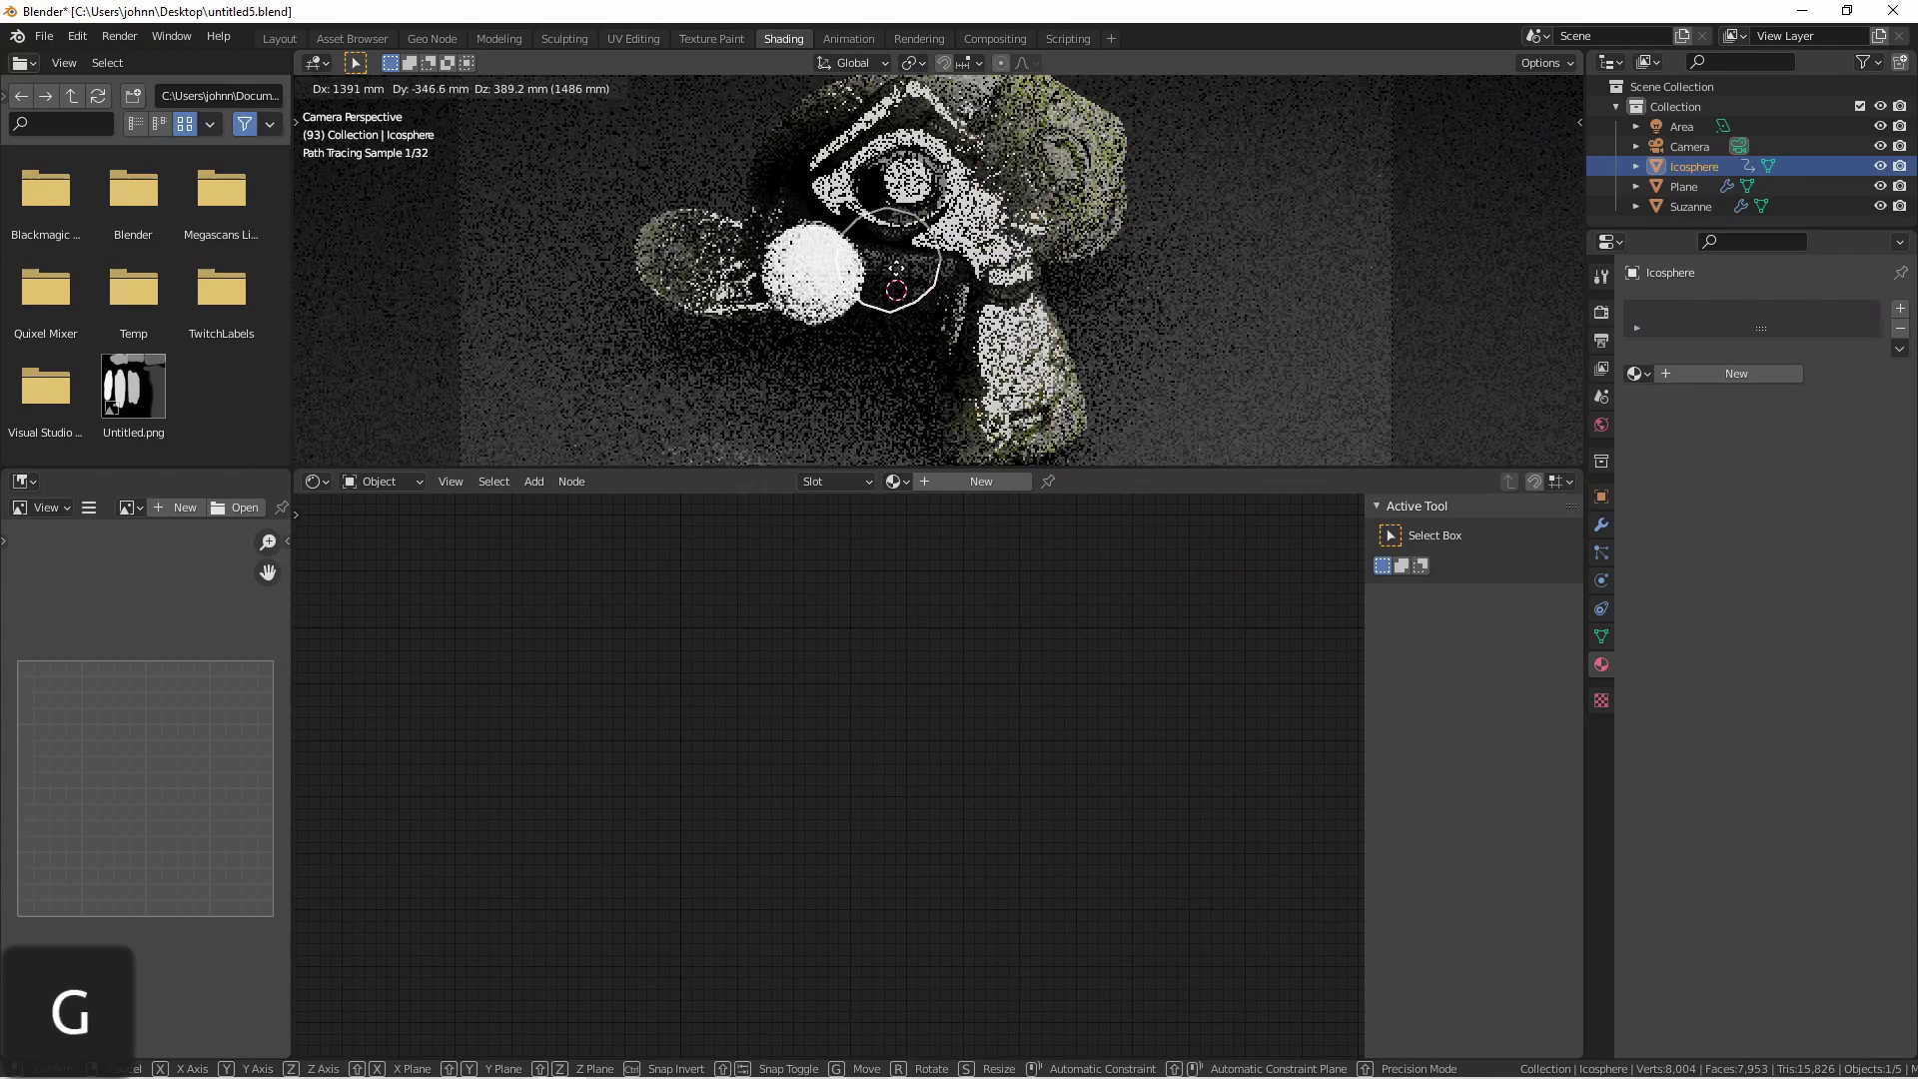
{"action": "left_click", "coordinate": [985, 250]}
{"action": "left_click", "coordinate": [934, 315]}
{"action": "middle_click_drag", "start_coordinate": [761, 586], "coordinate": [834, 733], "text": "shift"}
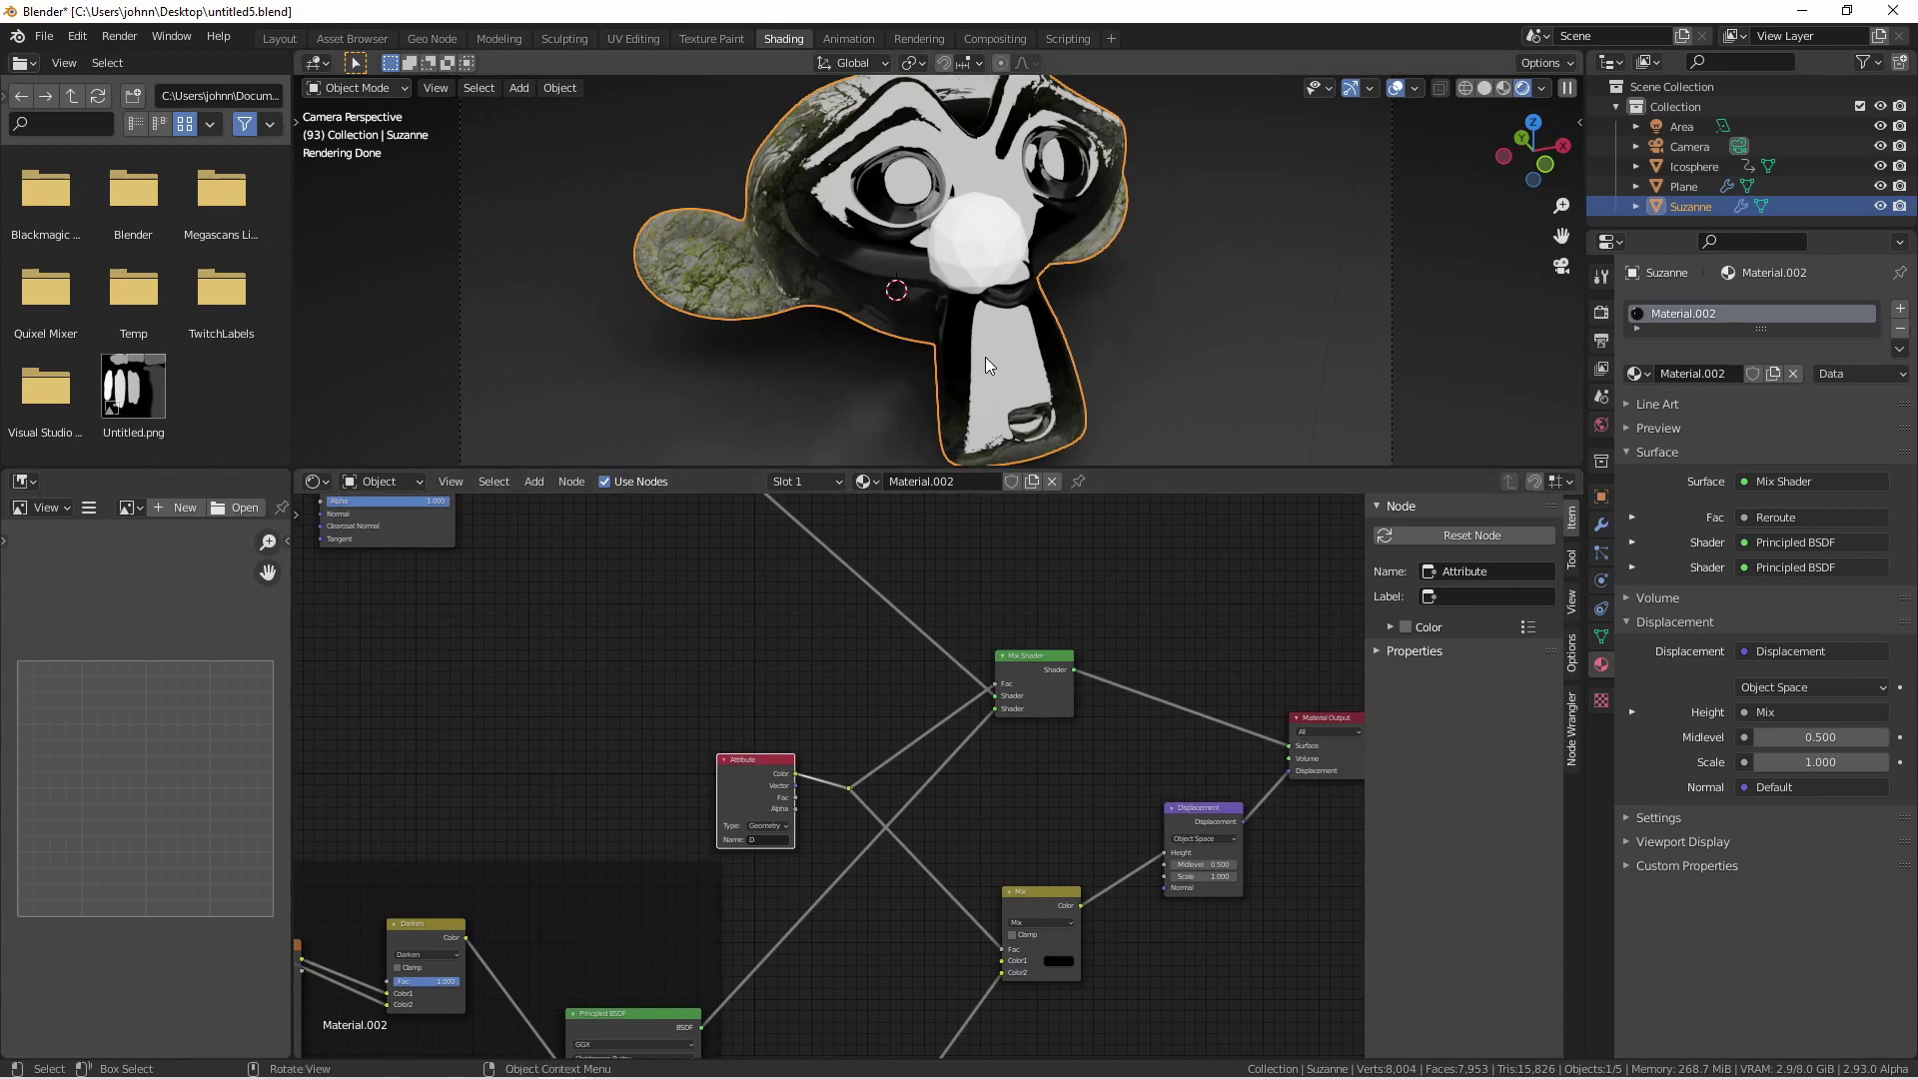
Move the icosphere away from Suzanne's face to the open floor below the ear, and reselect Suzanne.
{"action": "left_click", "coordinate": [977, 240]}
{"action": "key", "text": "g"}
{"action": "left_click", "coordinate": [568, 398]}
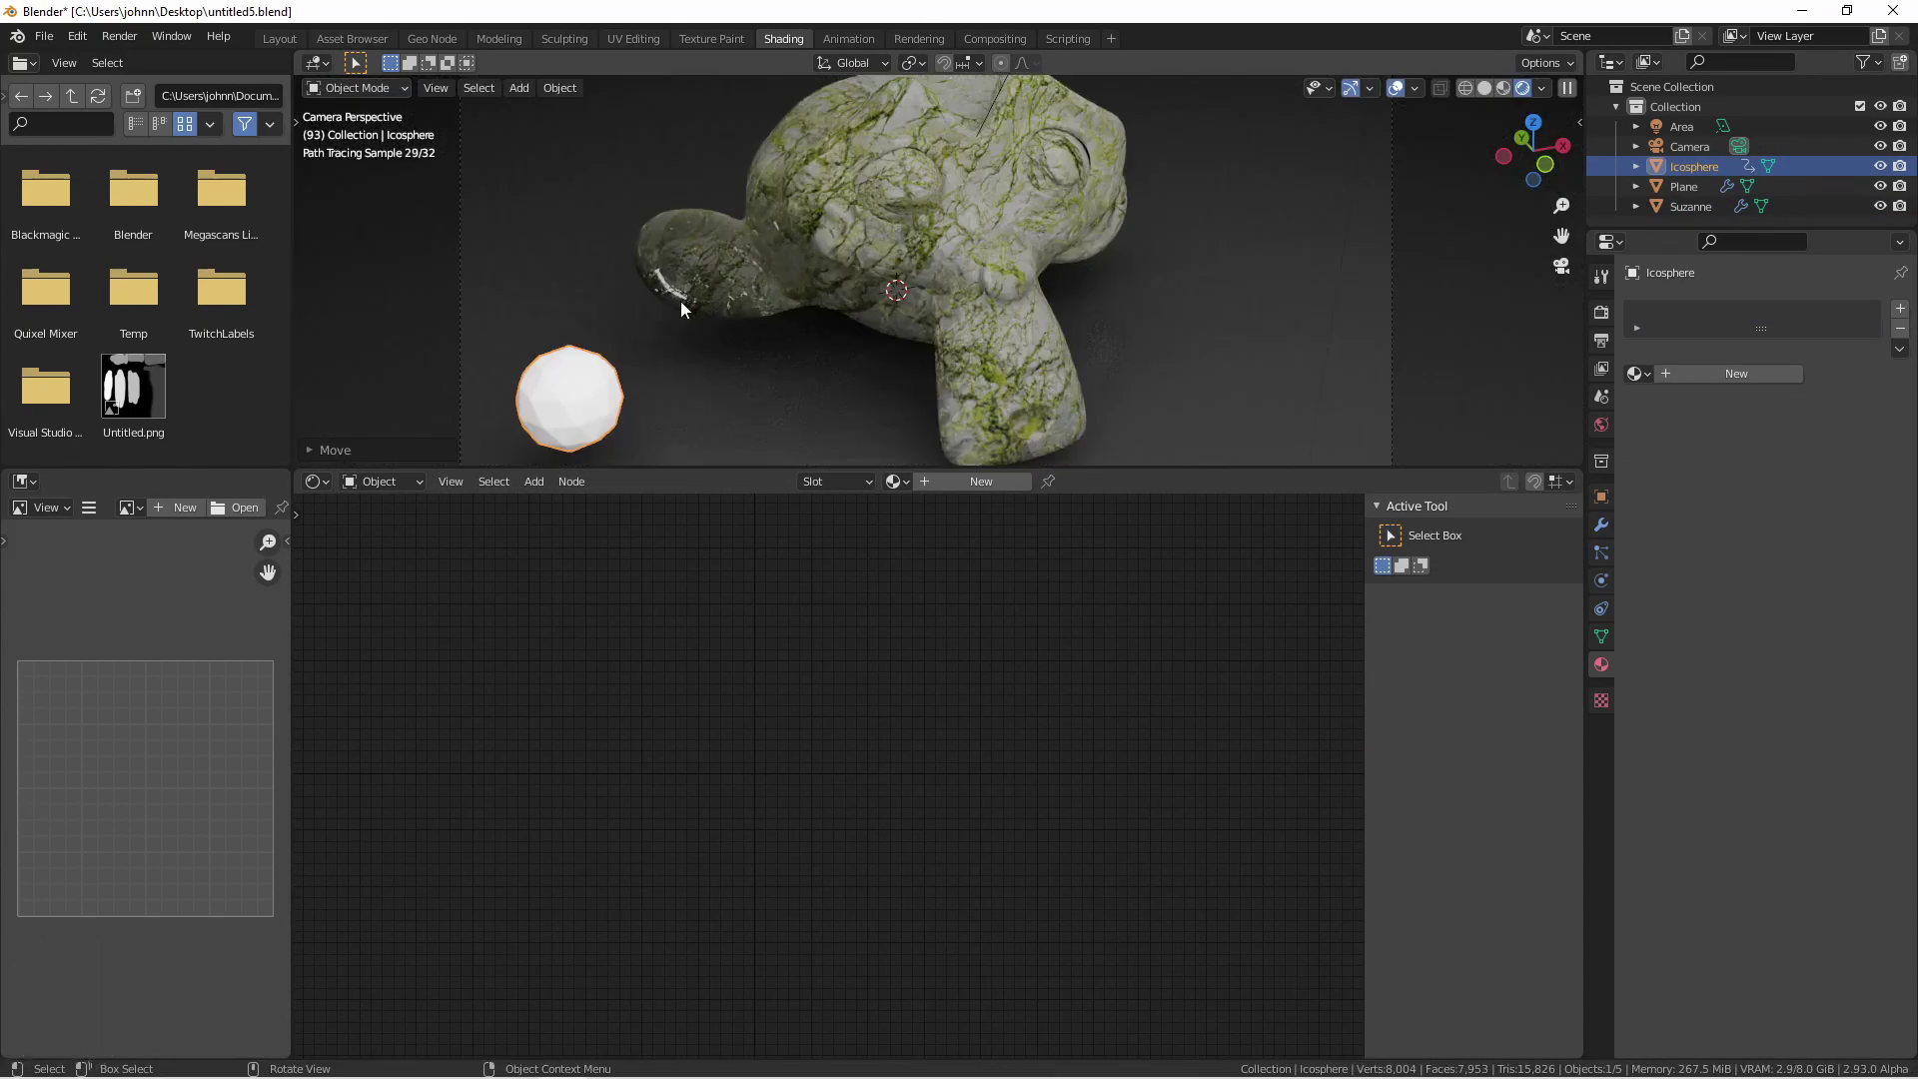
{"action": "left_click", "coordinate": [719, 299]}
{"action": "scroll", "coordinate": [719, 300], "scroll_direction": "down", "scroll_amount": 2}
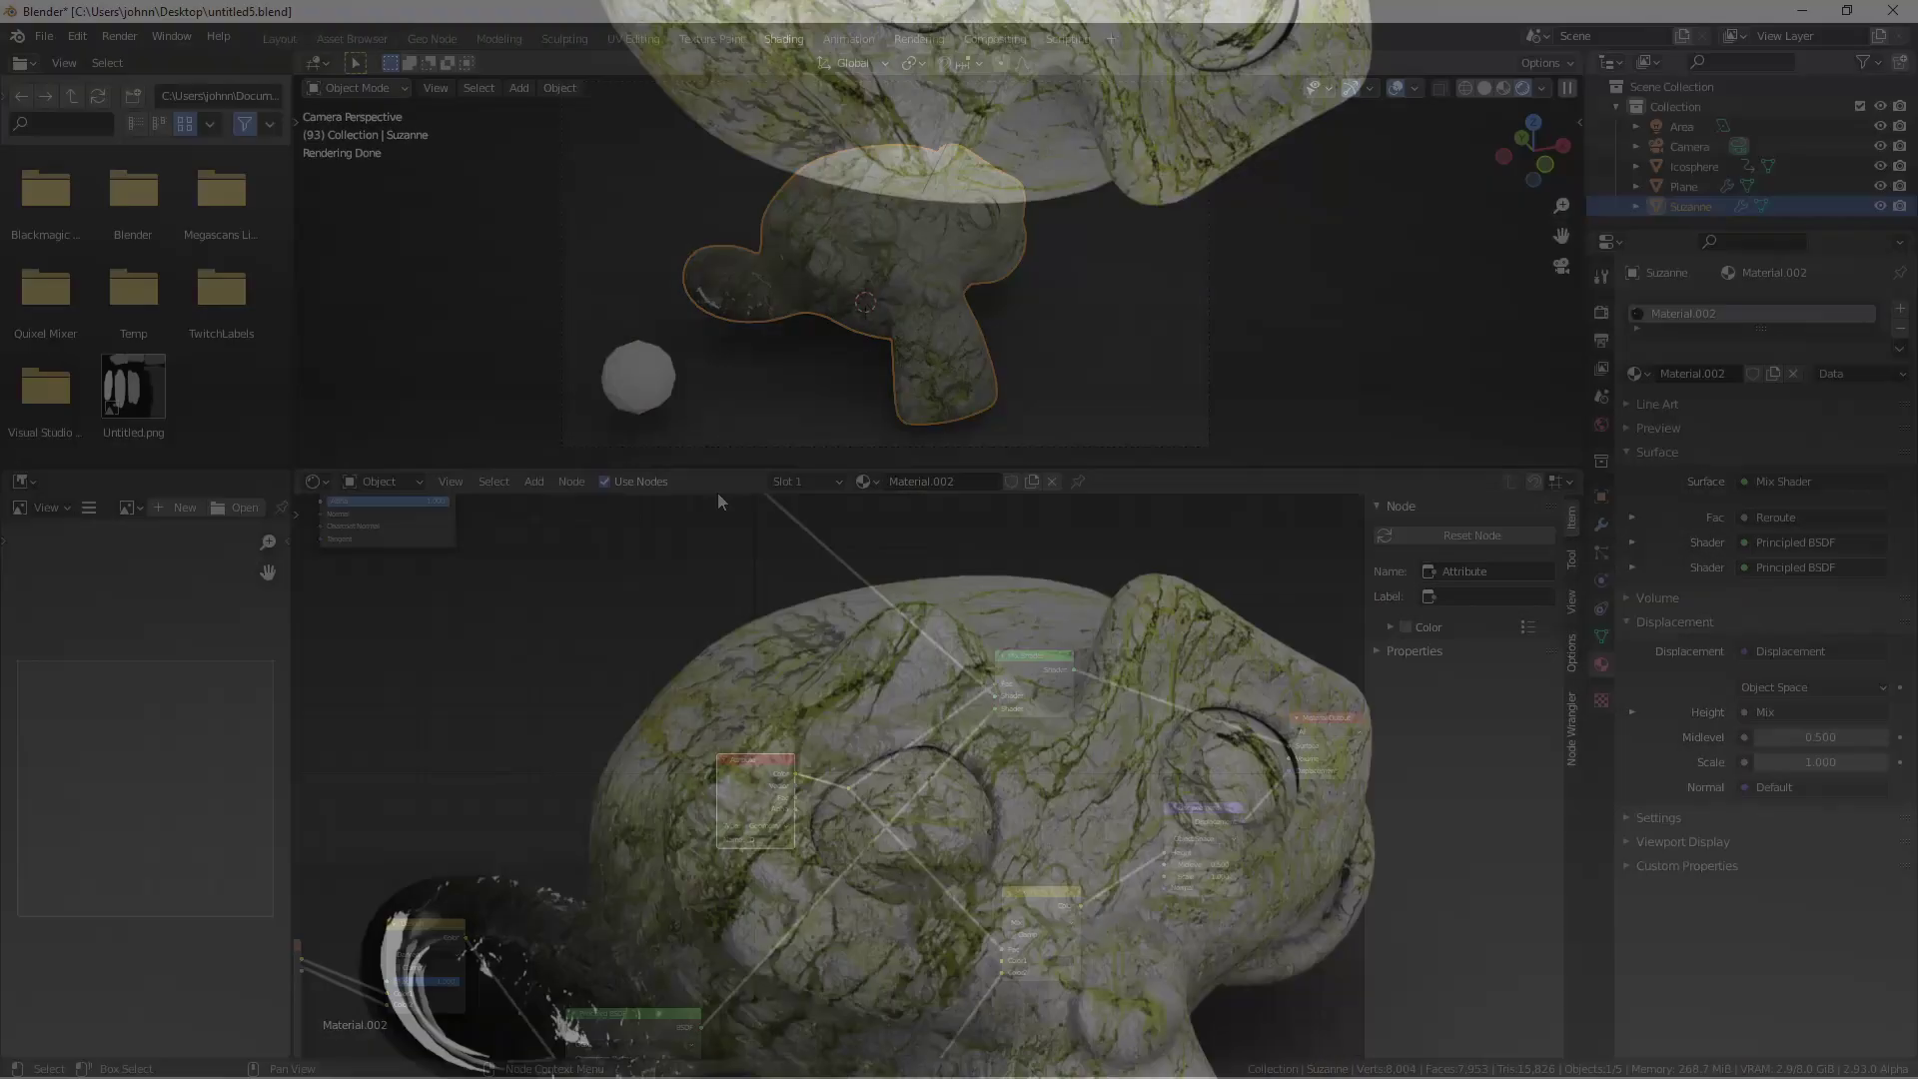